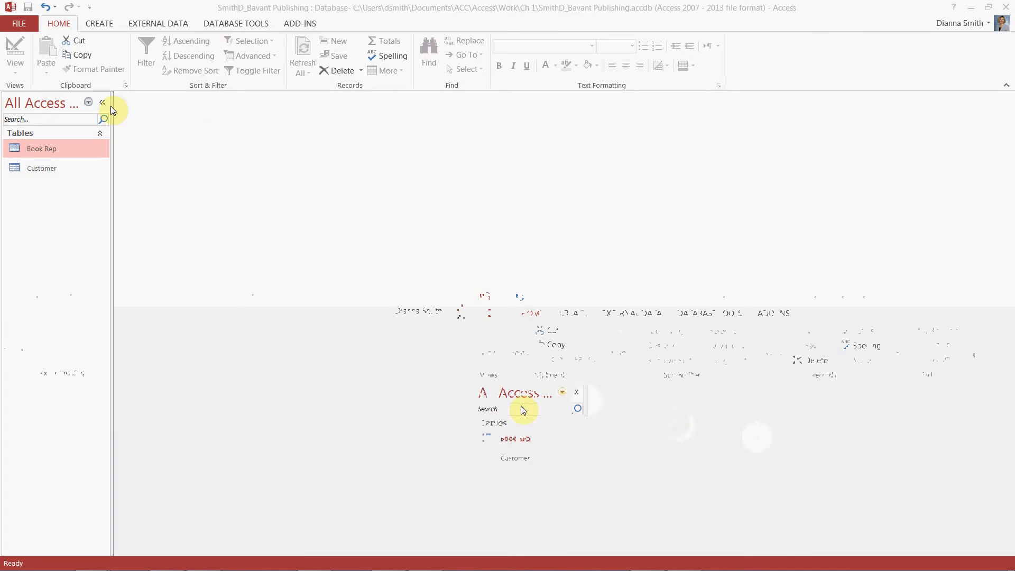
- Select the Customer table and start a new query with the Simple Query Wizard
{"action": "left_click", "coordinate": [42, 172]}
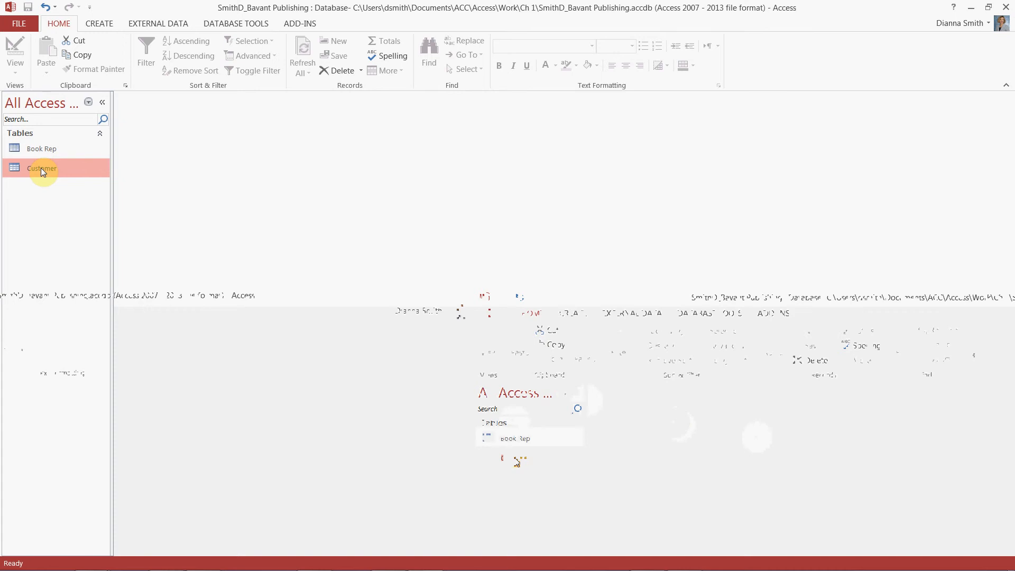
{"action": "left_click", "coordinate": [97, 27]}
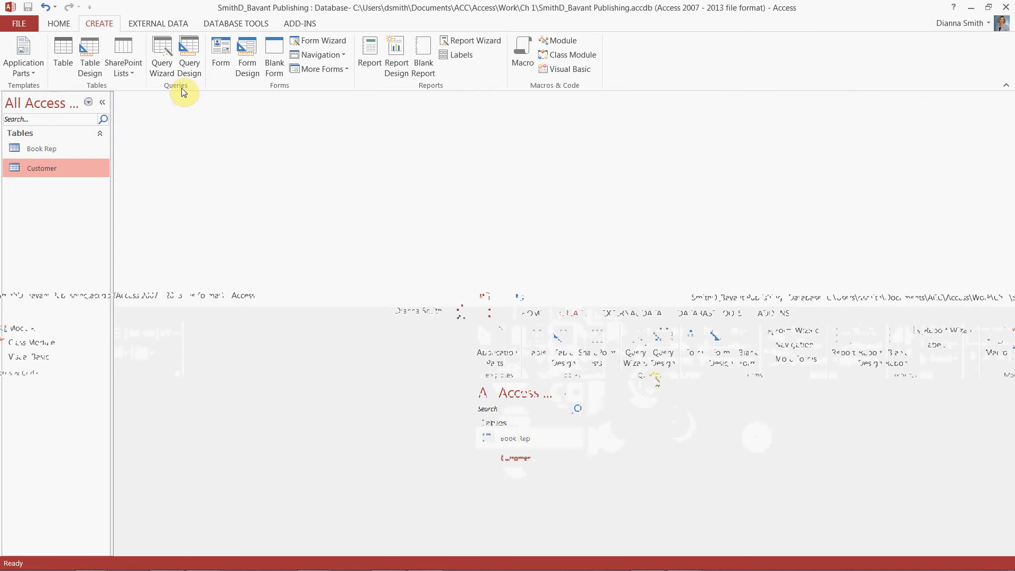
{"action": "left_click", "coordinate": [157, 67]}
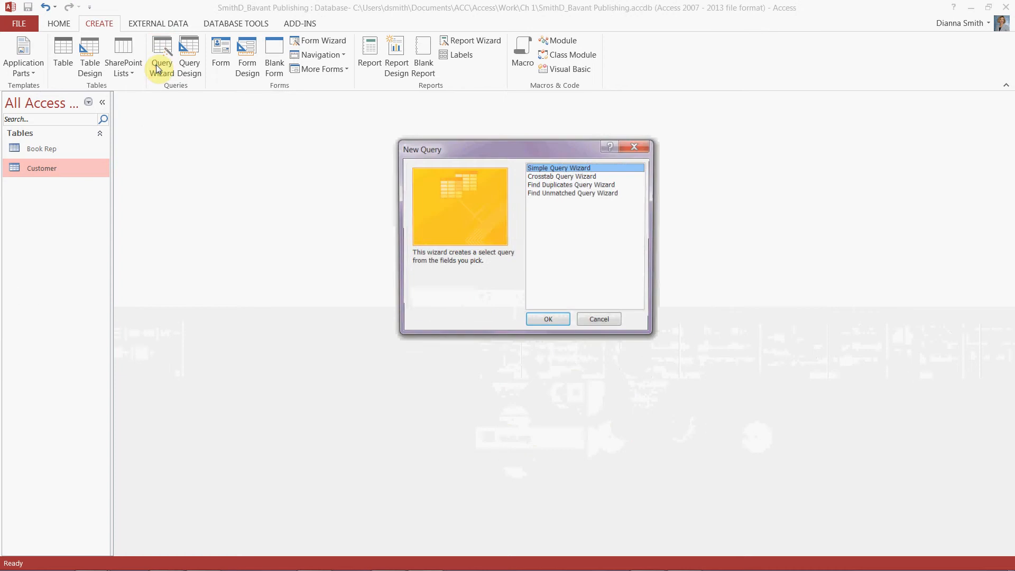
{"action": "left_click_drag", "start_coordinate": [531, 152], "coordinate": [419, 167]}
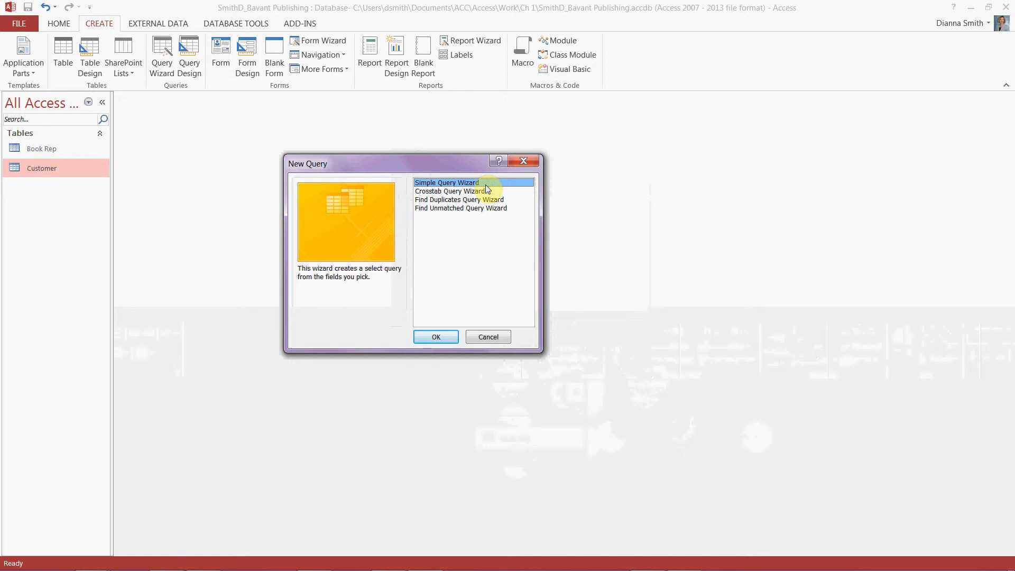
{"action": "left_click", "coordinate": [439, 336]}
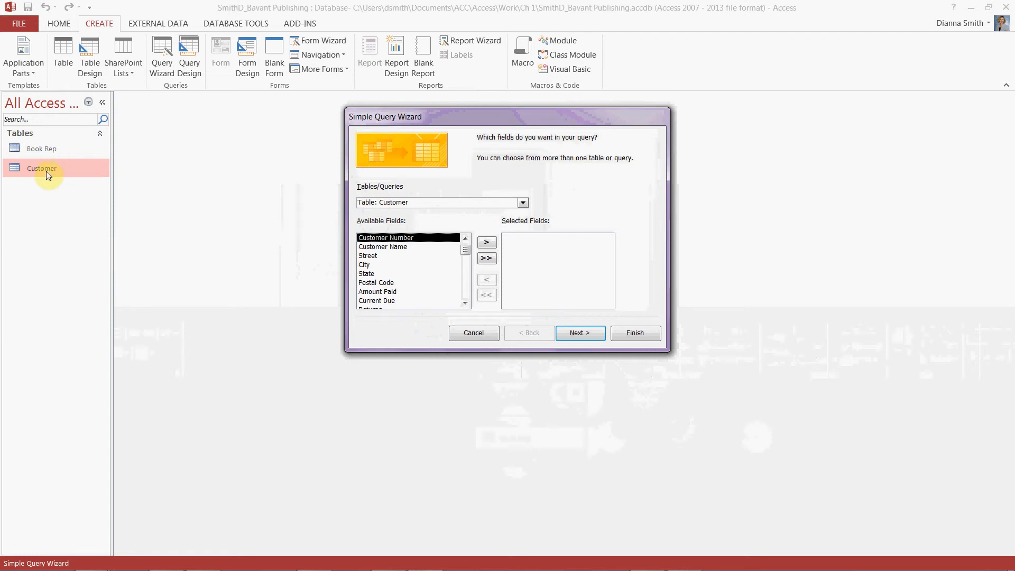
- Choose Table: Customer as the source of the query's fields
{"action": "left_click", "coordinate": [523, 203]}
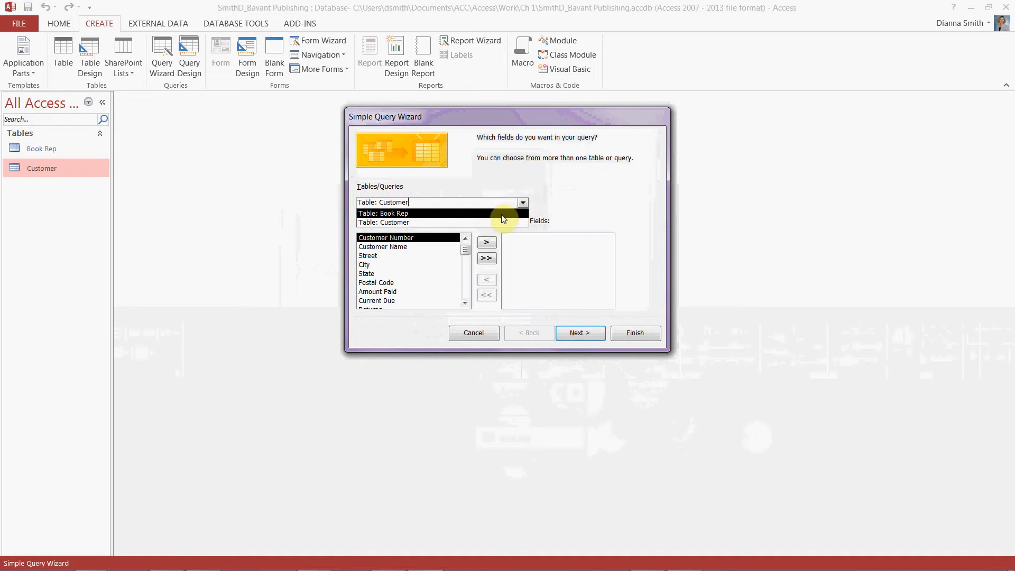
{"action": "left_click", "coordinate": [506, 225]}
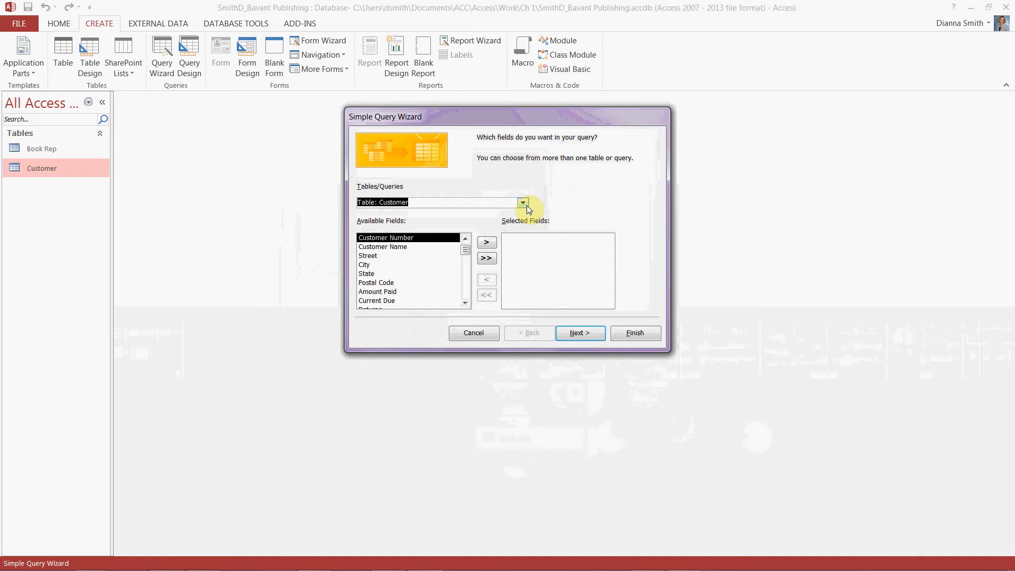
{"action": "left_click", "coordinate": [523, 203]}
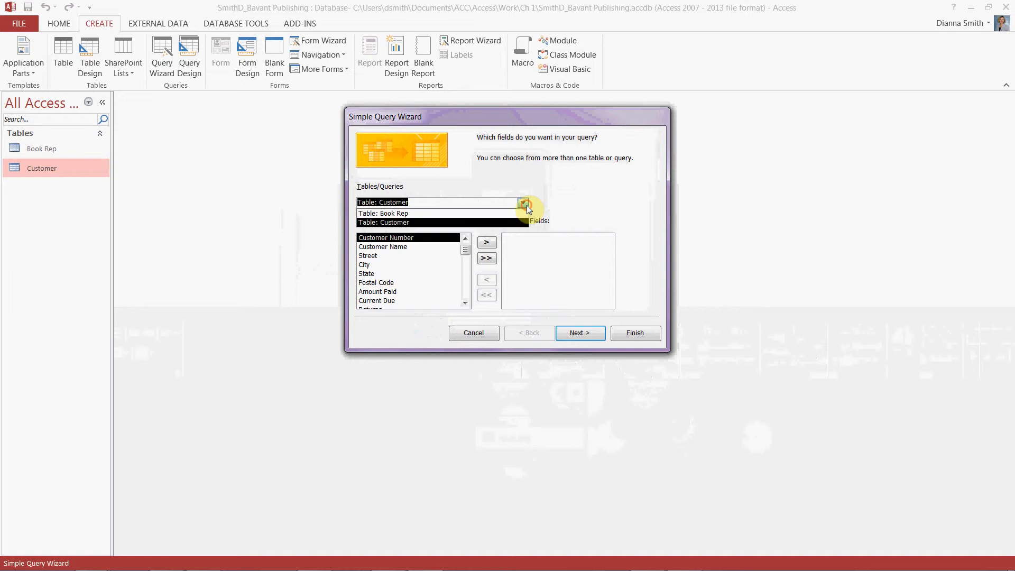
{"action": "left_click", "coordinate": [527, 205]}
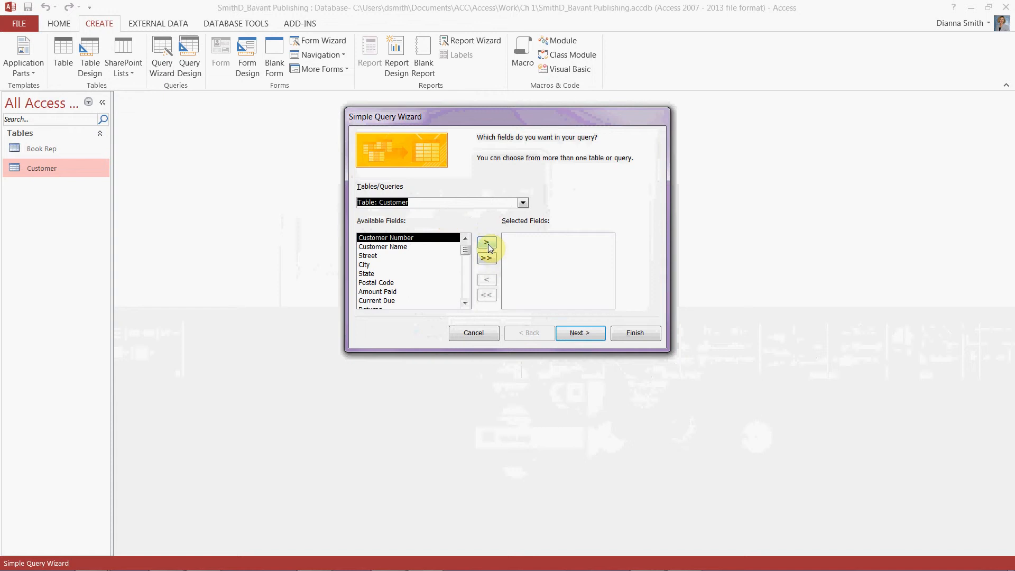
- Add the Customer Number and Customer Name fields to the query
{"action": "left_click", "coordinate": [379, 274]}
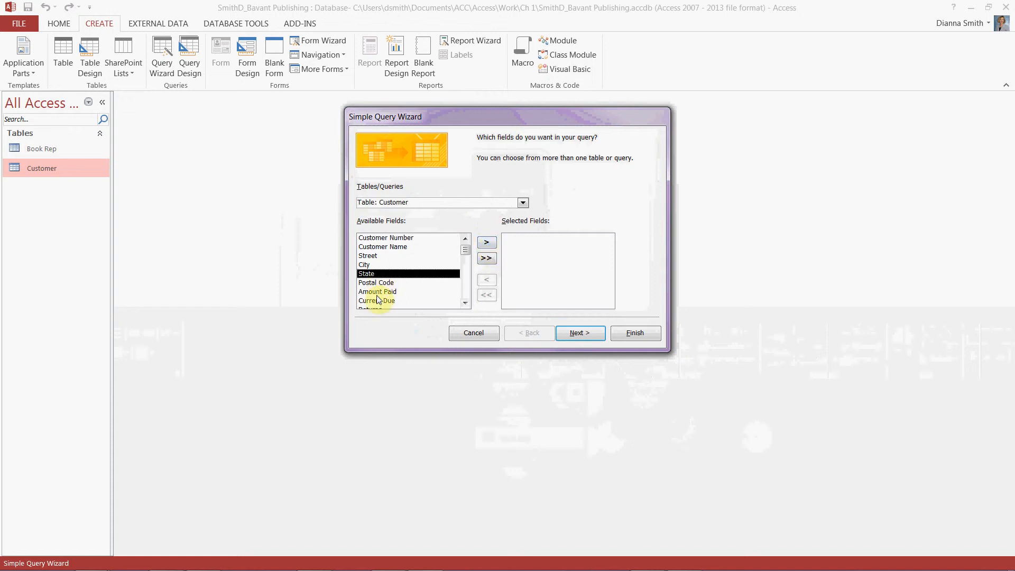
{"action": "left_click", "coordinate": [379, 299]}
{"action": "left_click", "coordinate": [382, 274]}
{"action": "left_click", "coordinate": [388, 247]}
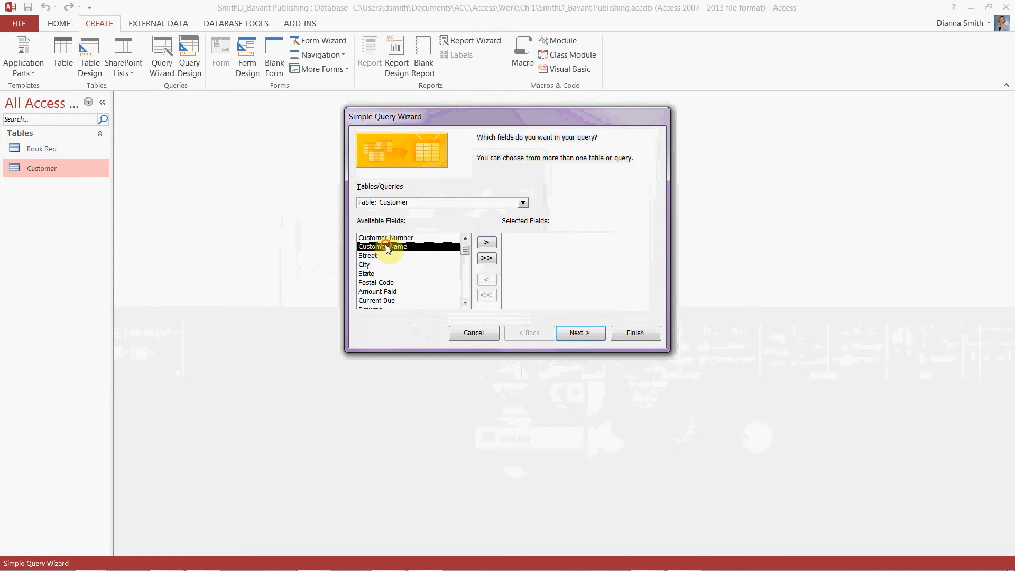
{"action": "left_click", "coordinate": [385, 238]}
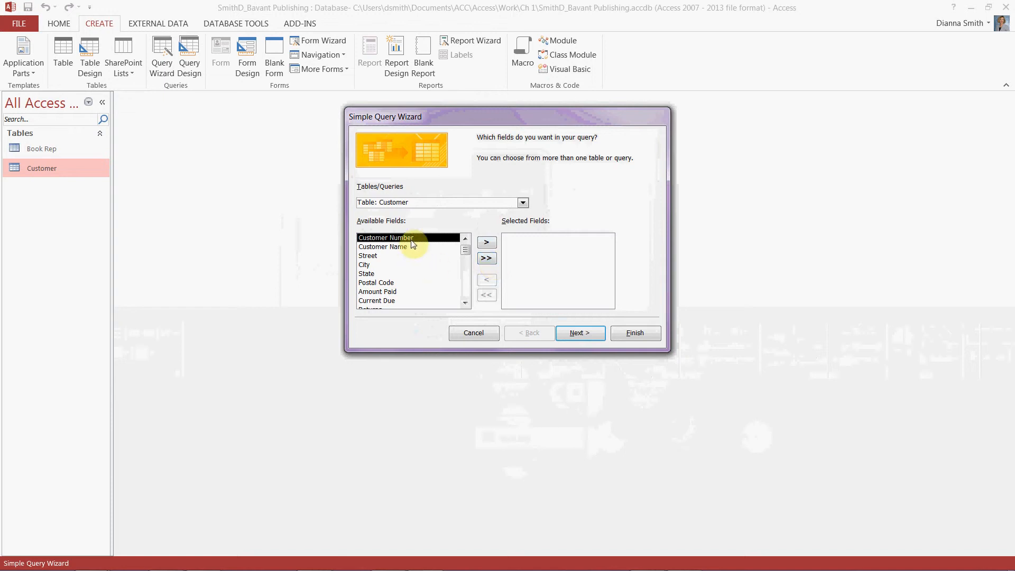
{"action": "left_click", "coordinate": [487, 244]}
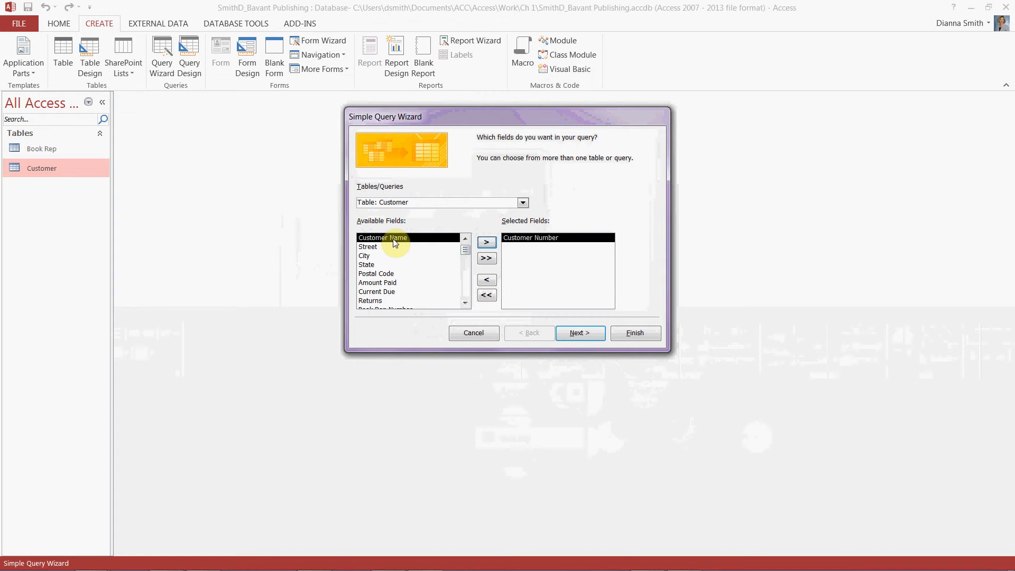
{"action": "left_click", "coordinate": [487, 244]}
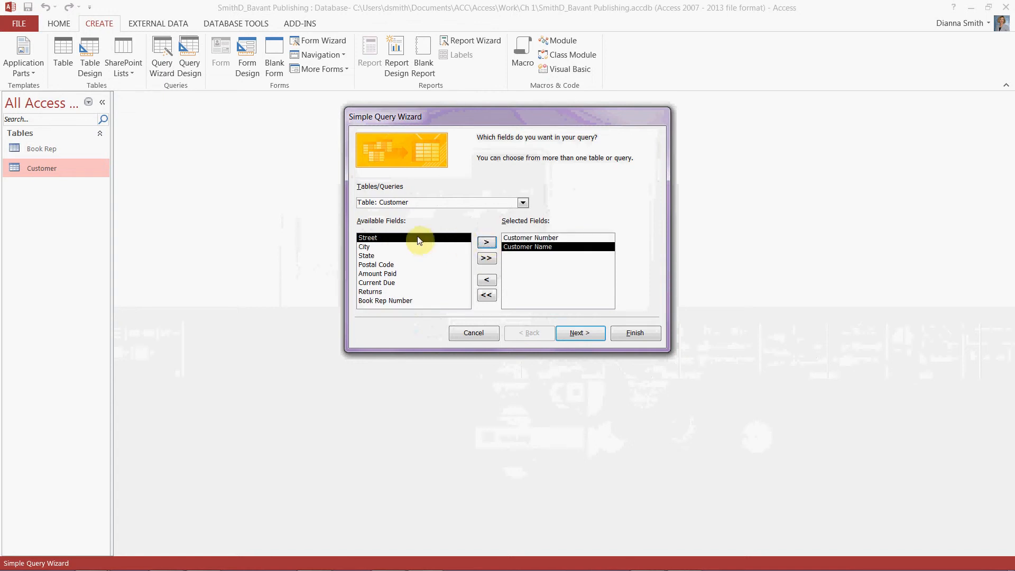
- Add the Amount Paid, Current Due, Returns and Book Rep Number fields to the query
{"action": "left_click", "coordinate": [369, 274]}
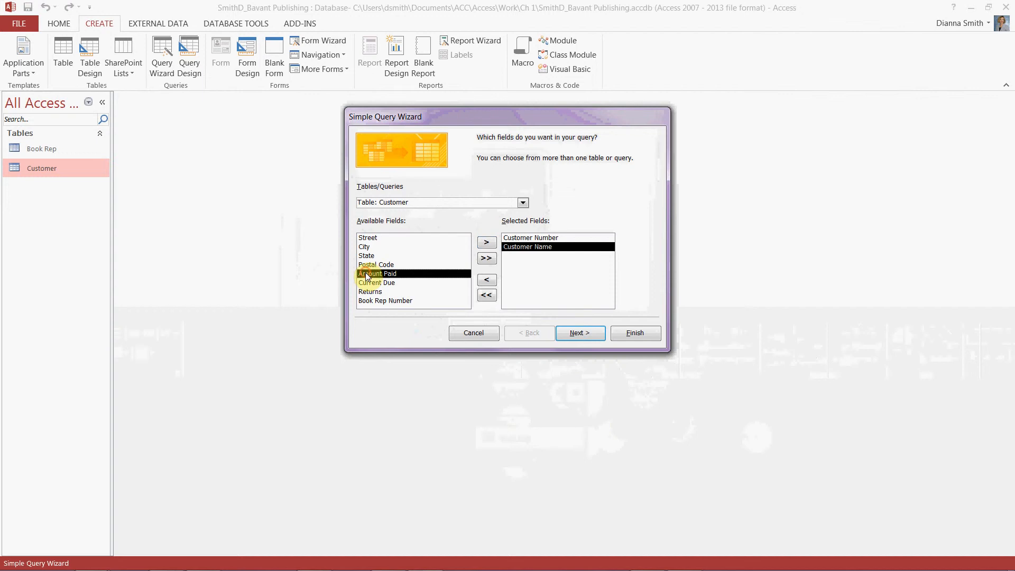
{"action": "left_click", "coordinate": [487, 244]}
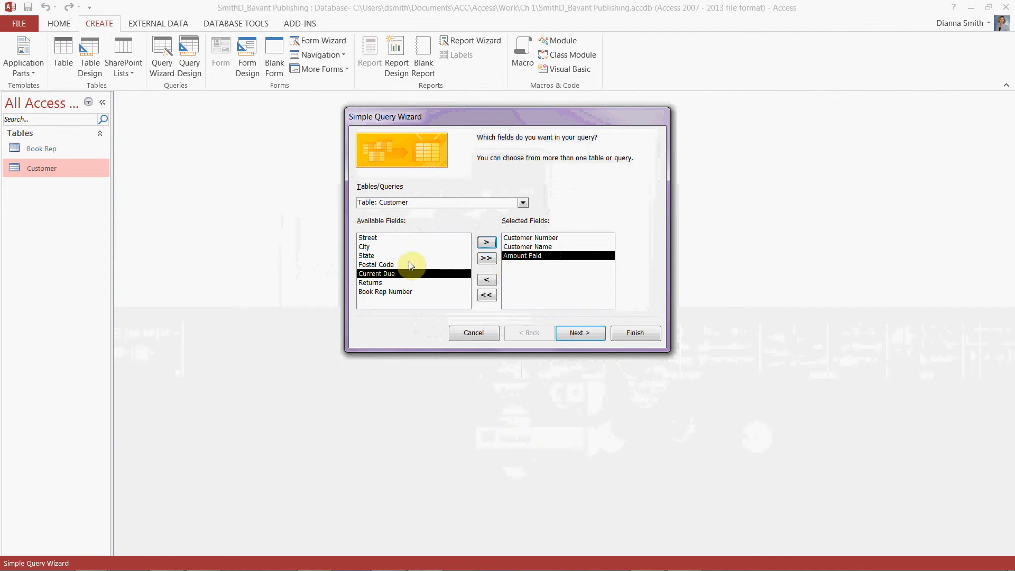
{"action": "left_click", "coordinate": [486, 243]}
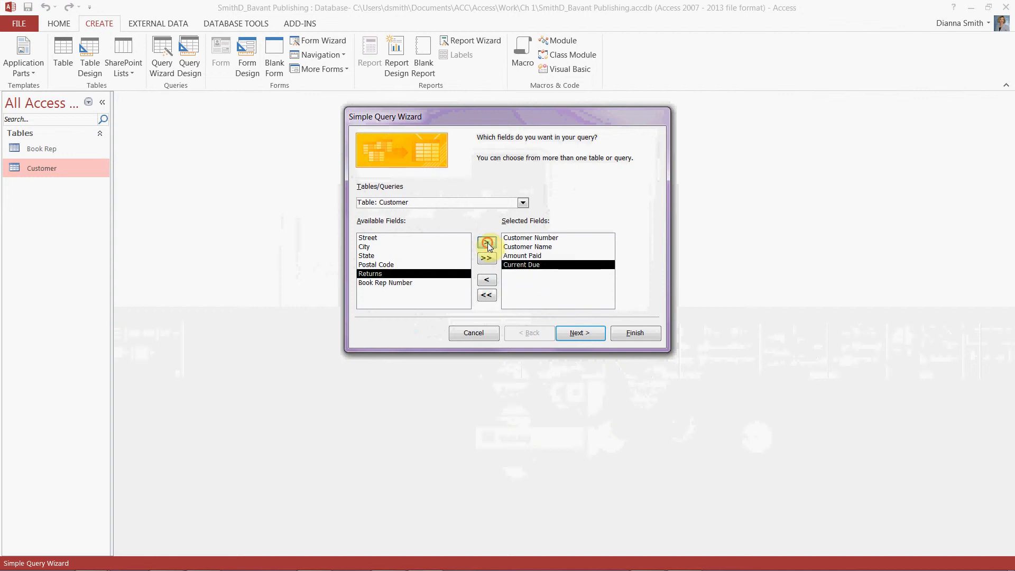
{"action": "left_click", "coordinate": [486, 243]}
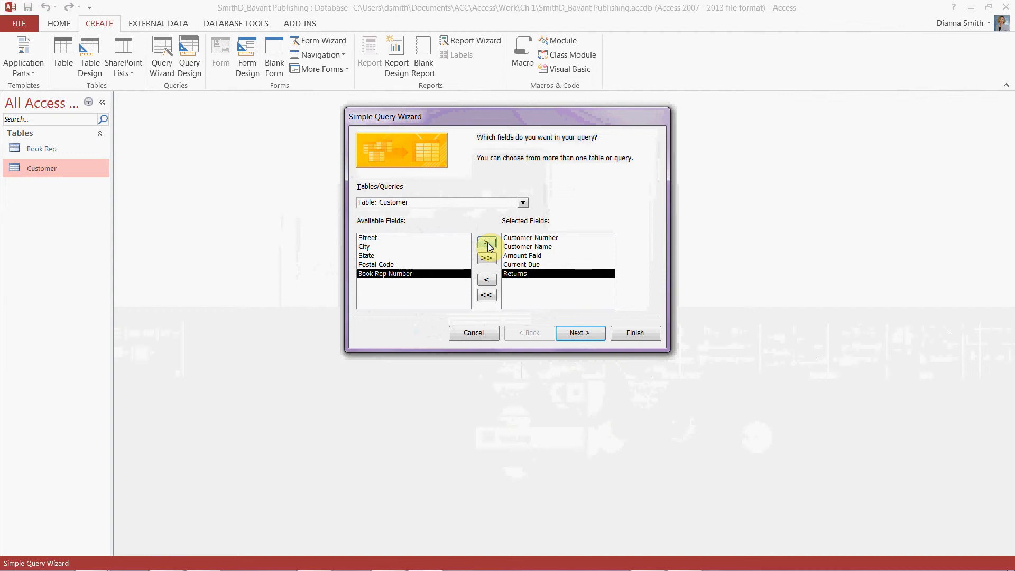
{"action": "left_click", "coordinate": [486, 243]}
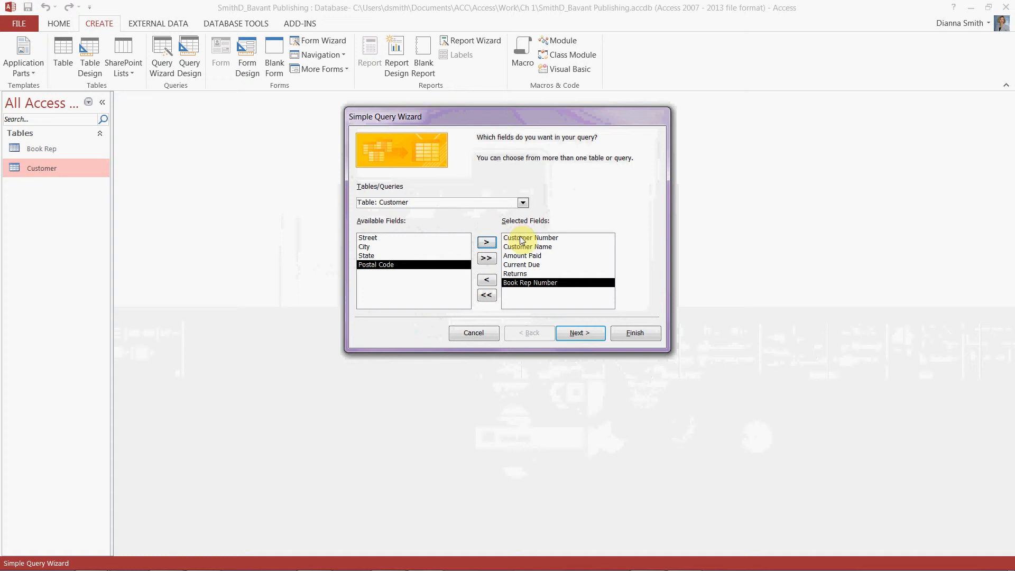
- Finish the wizard as a detail query titled Customer Query, opening it to view information
{"action": "left_click", "coordinate": [577, 335]}
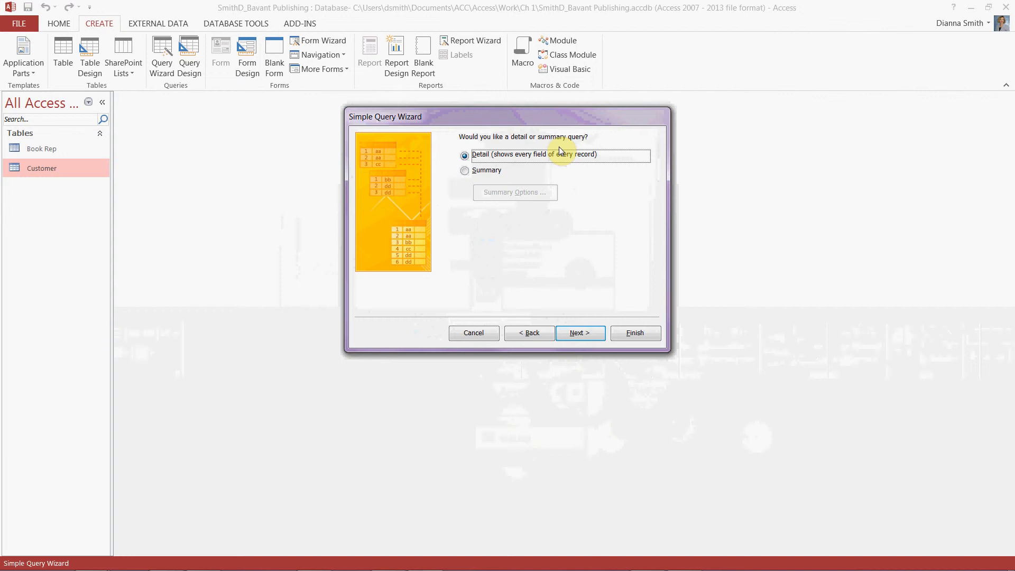
{"action": "left_click", "coordinate": [585, 333]}
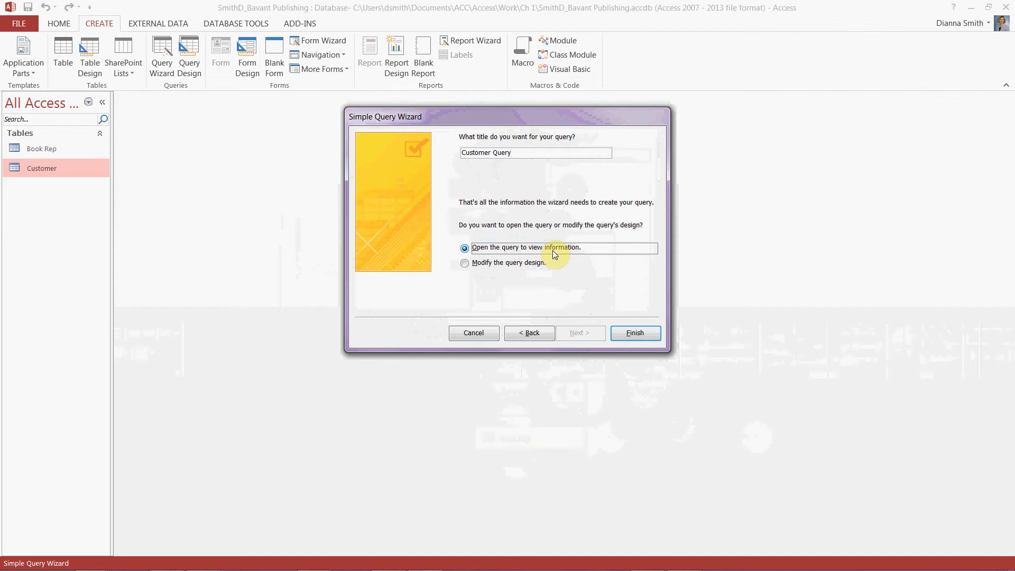
{"action": "left_click", "coordinate": [634, 334]}
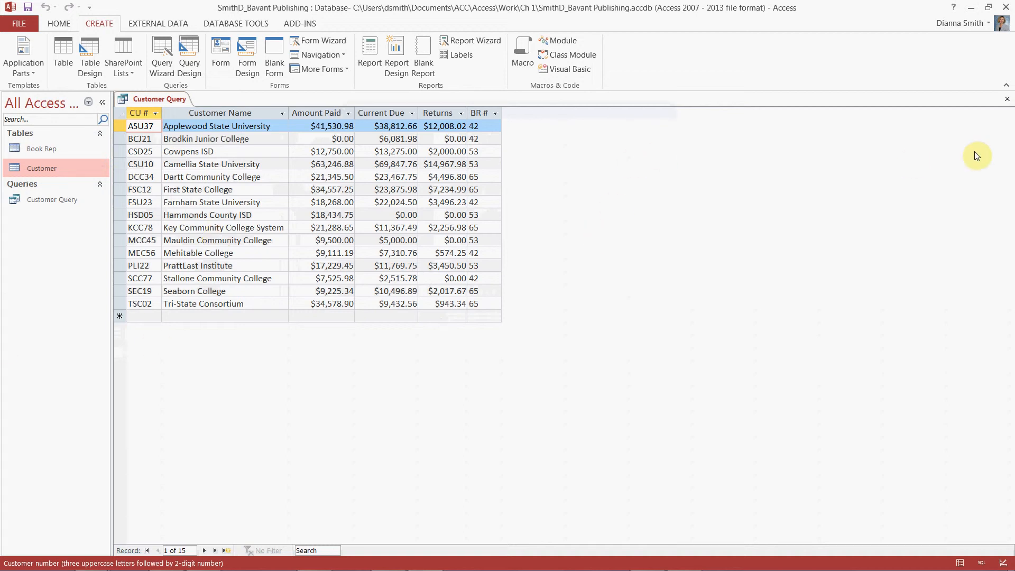
- Close and reopen Customer Query to view its records, and close the datasheet again
{"action": "left_click", "coordinate": [1007, 101]}
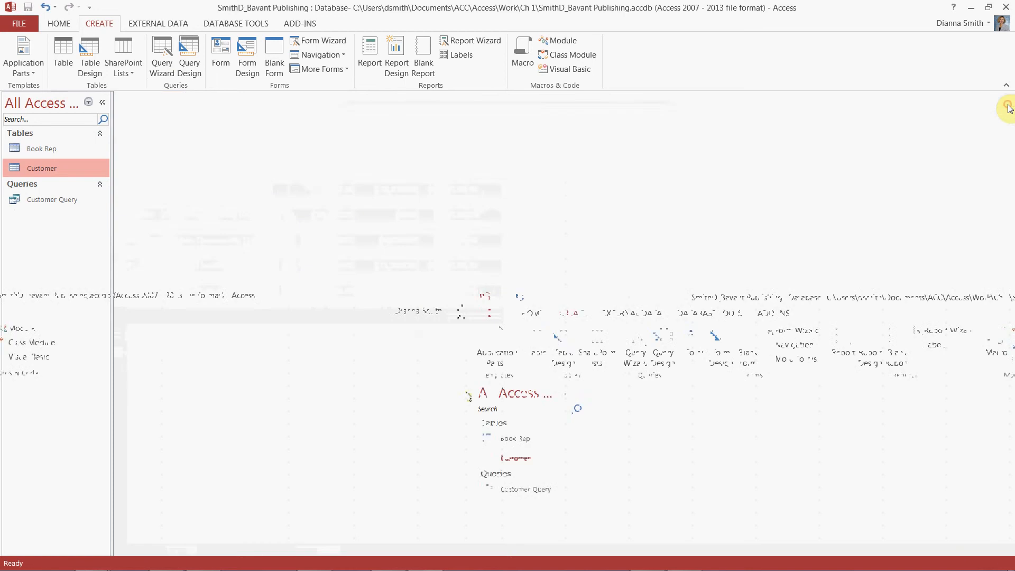
{"action": "left_click", "coordinate": [45, 205]}
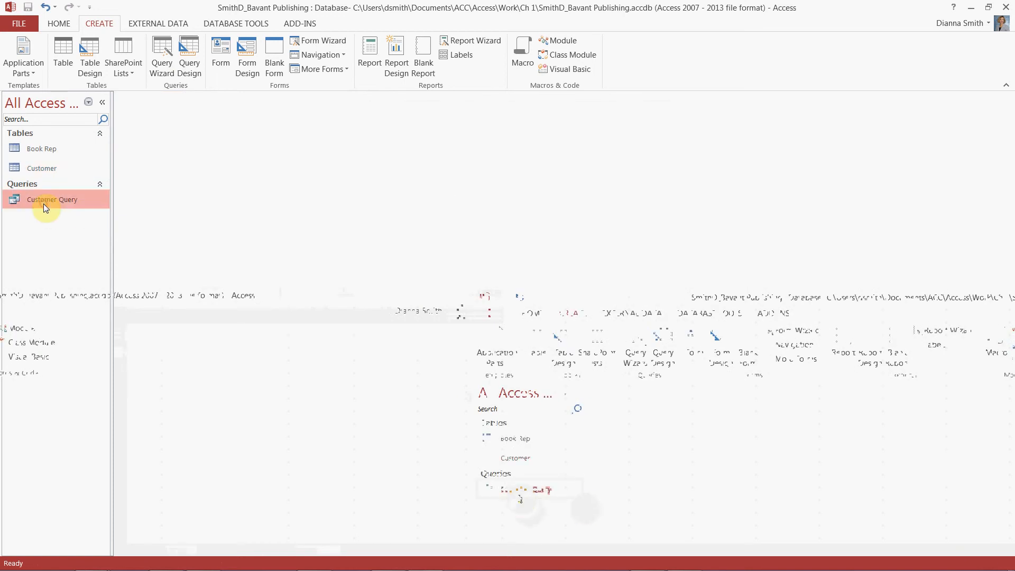
{"action": "double_click", "coordinate": [44, 204]}
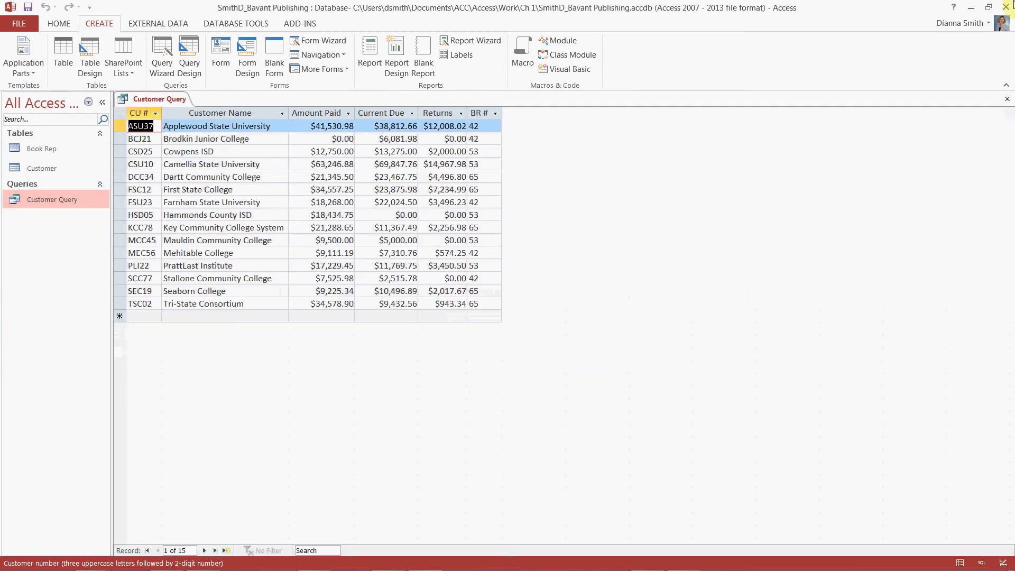
{"action": "left_click", "coordinate": [1007, 99]}
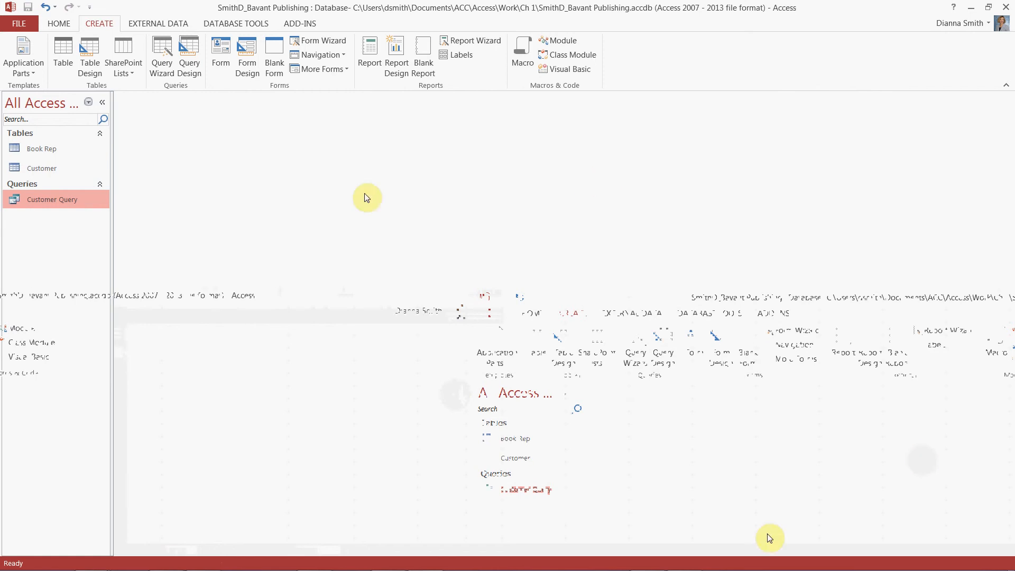
- Open Customer Query in Design View with the cursor in the Book Rep Number criteria cell
{"action": "right_click", "coordinate": [39, 203]}
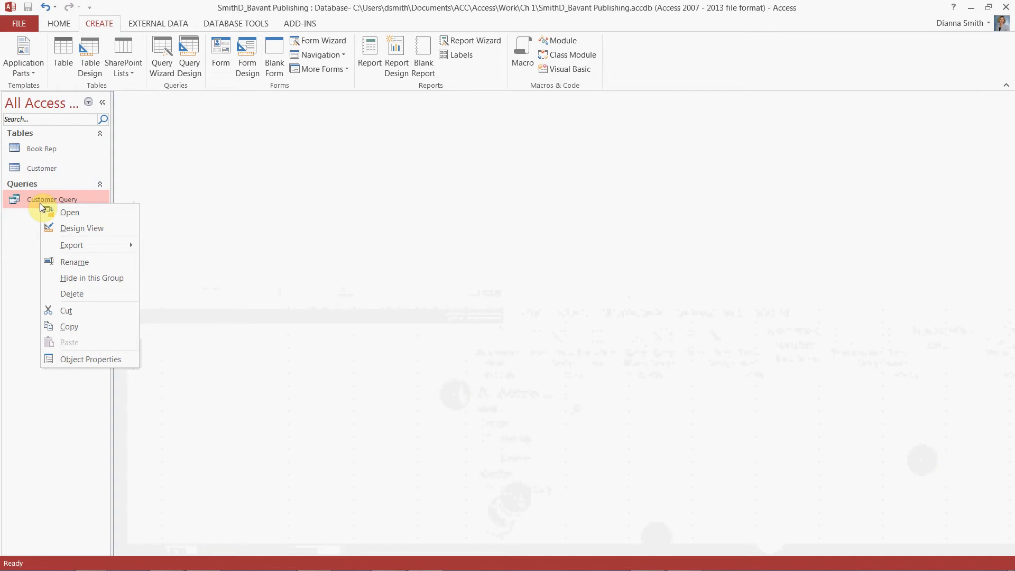
{"action": "left_click", "coordinate": [74, 233]}
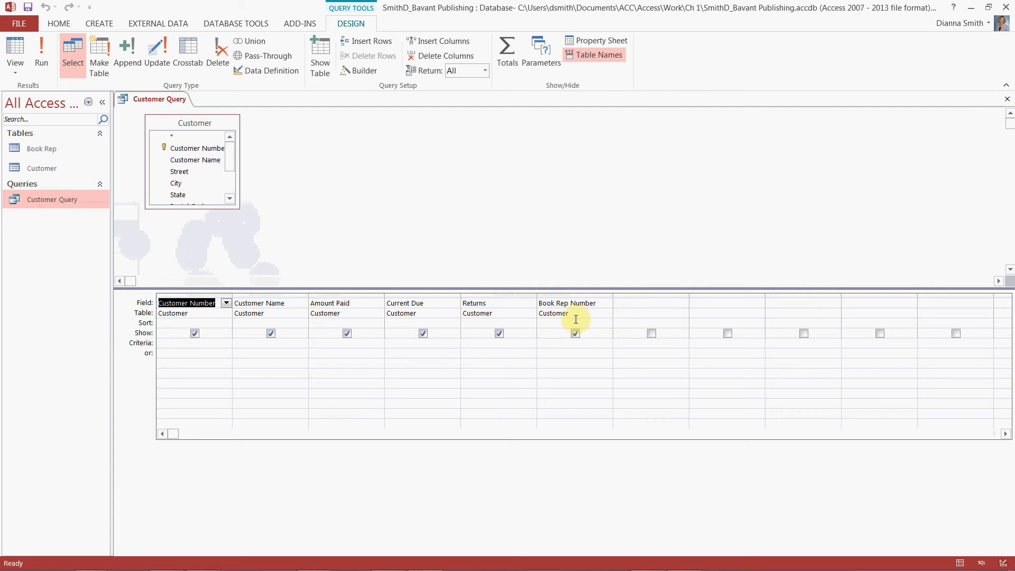
{"action": "left_click", "coordinate": [569, 344]}
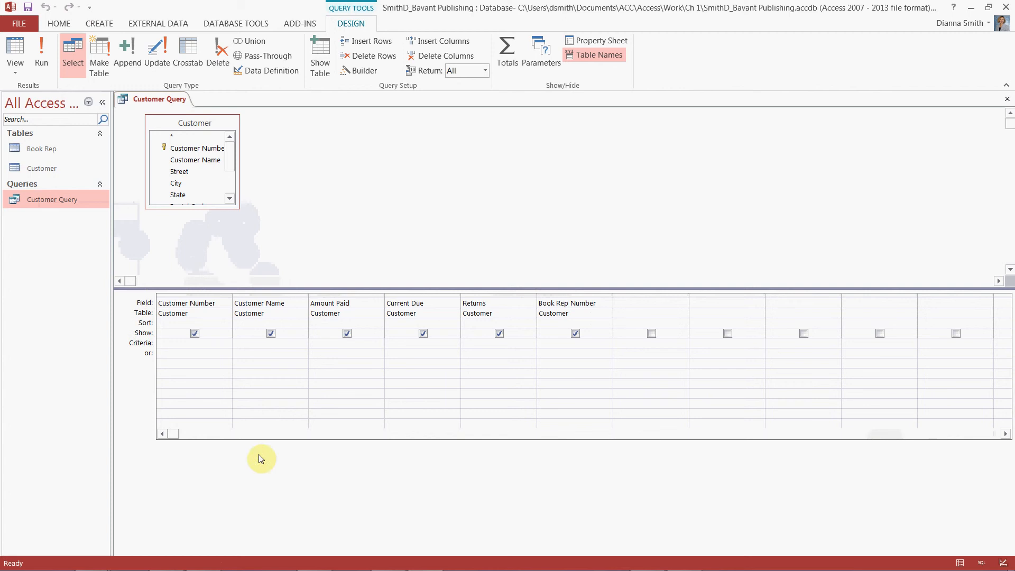
{"action": "left_click", "coordinate": [174, 435]}
{"action": "left_click_drag", "start_coordinate": [176, 434], "coordinate": [467, 461]}
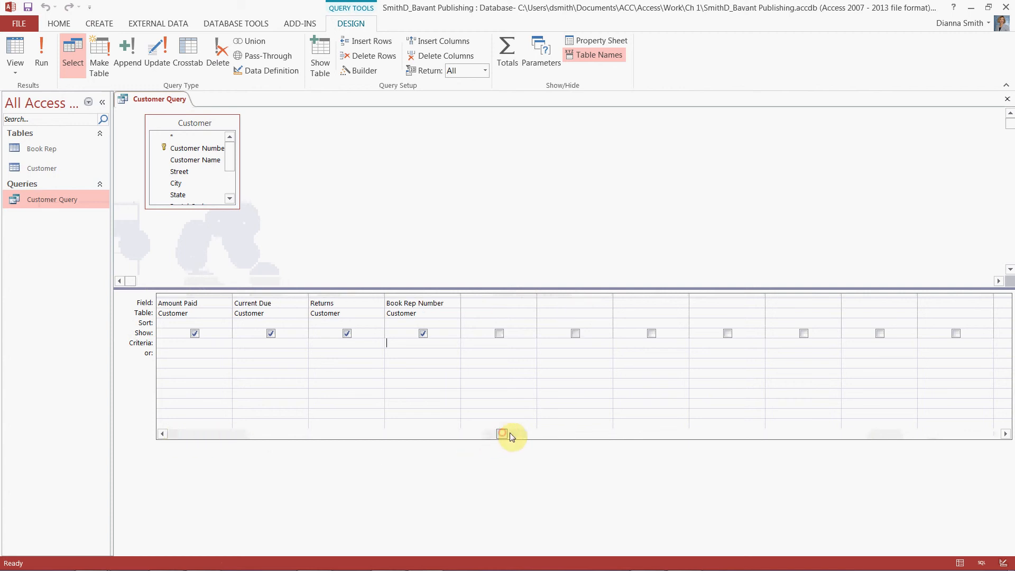
{"action": "left_click", "coordinate": [561, 435]}
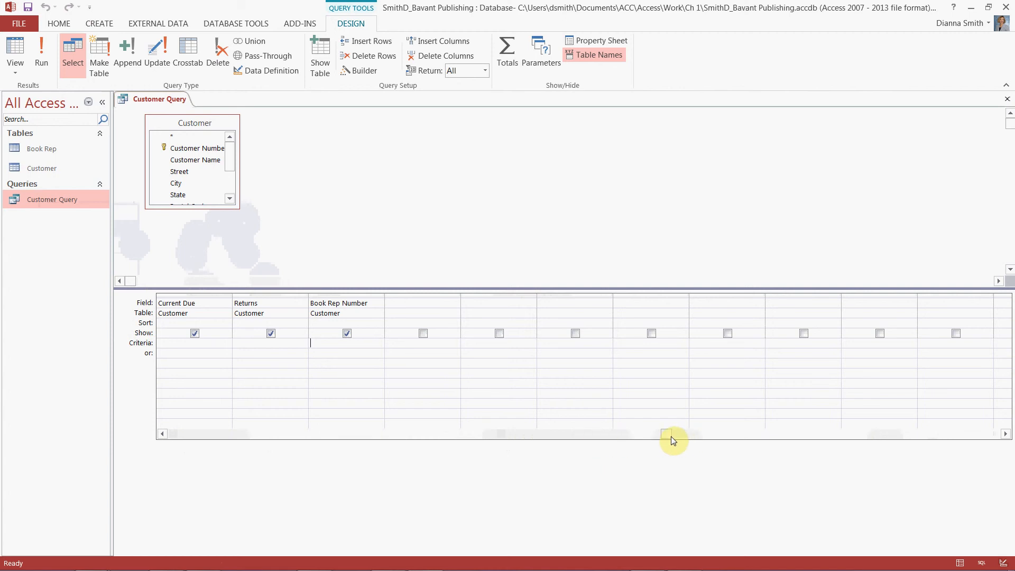
{"action": "left_click", "coordinate": [756, 436]}
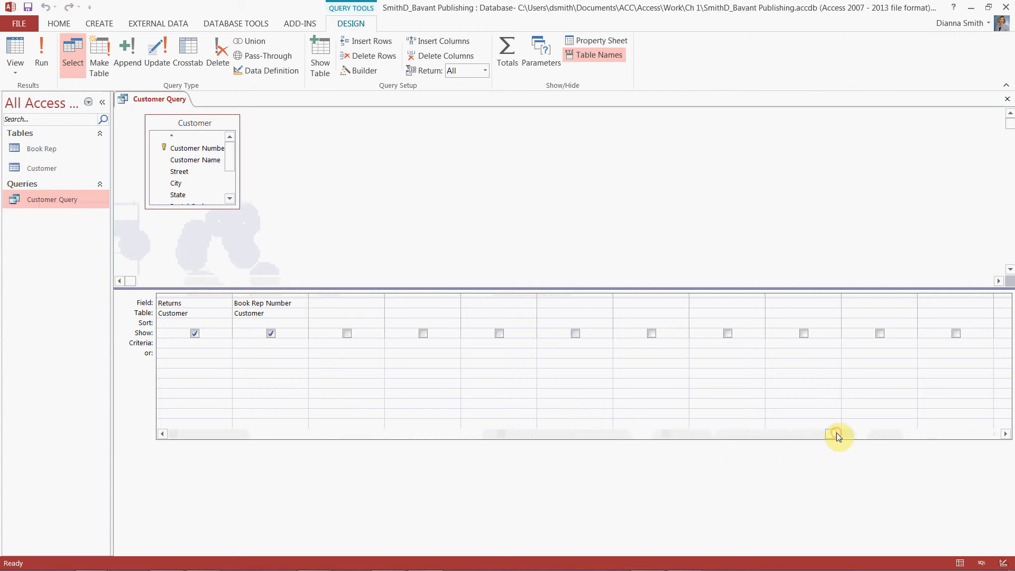
{"action": "left_click_drag", "start_coordinate": [837, 434], "coordinate": [163, 439]}
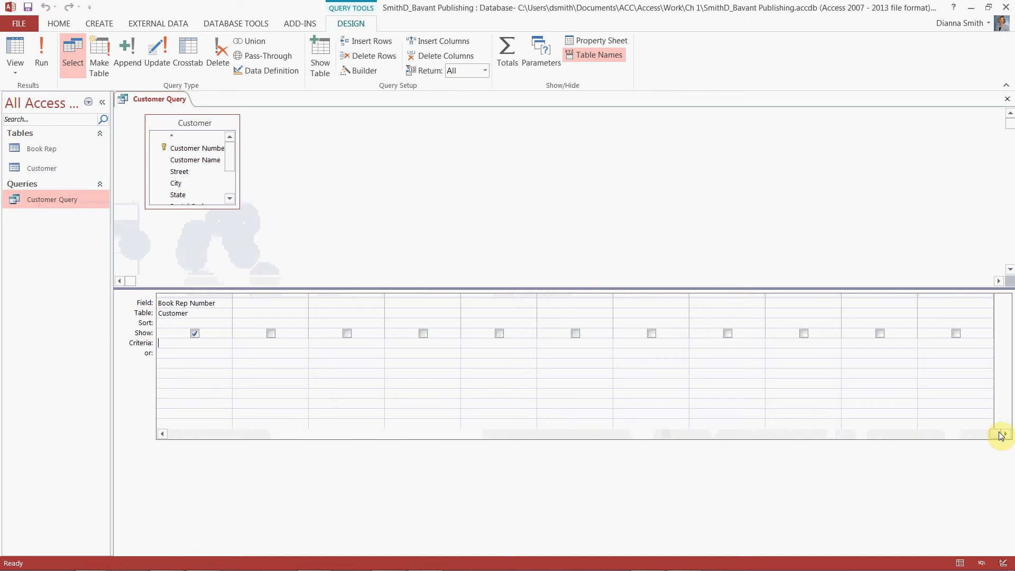
{"action": "left_click_drag", "start_coordinate": [1000, 435], "coordinate": [84, 446]}
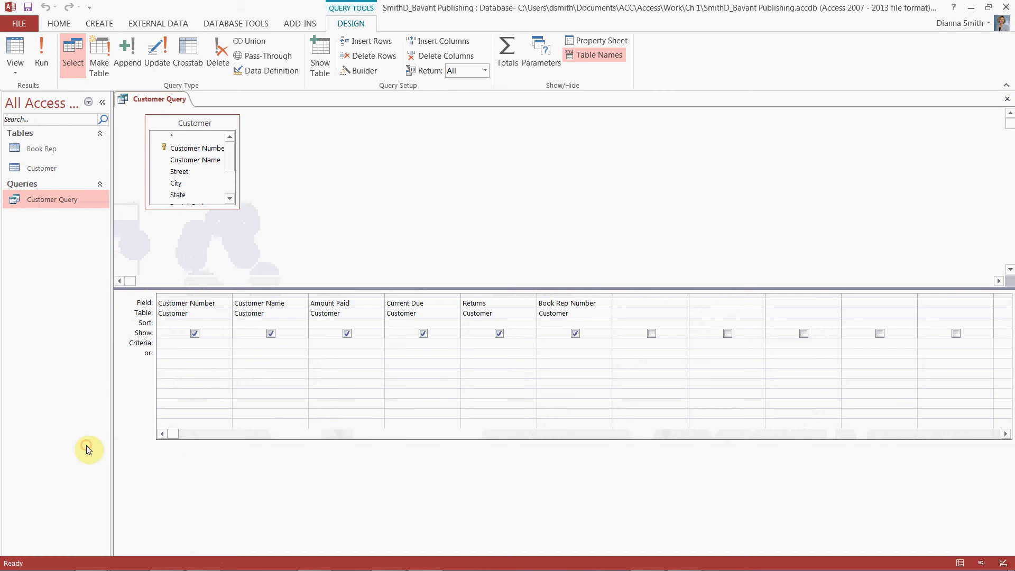
- Set the Book Rep Number criterion to 53 and run the query
{"action": "left_click", "coordinate": [572, 343]}
{"action": "type", "text": "53"}
{"action": "left_click", "coordinate": [39, 63]}
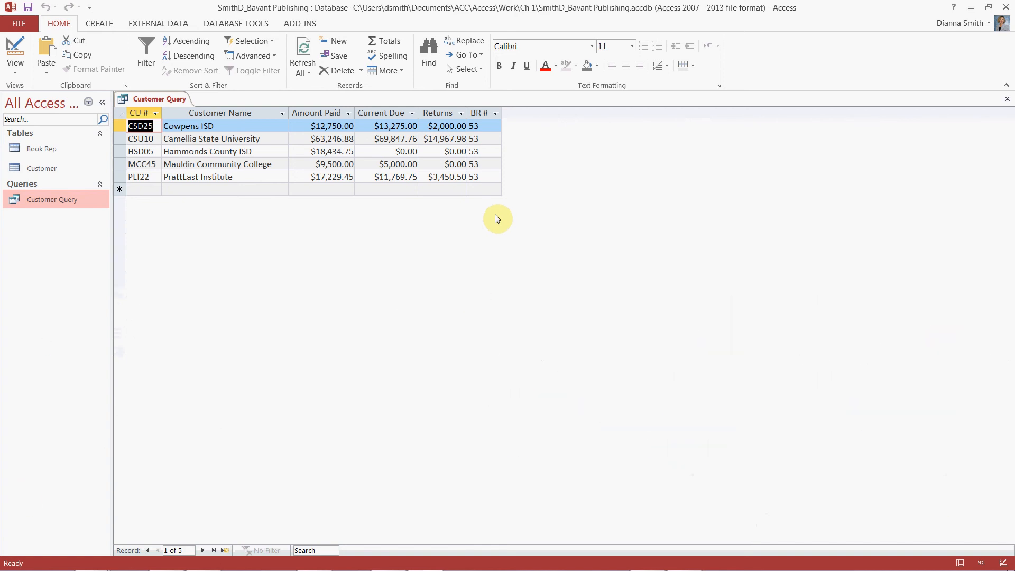
- Close Customer Query without saving the changes to its design
{"action": "left_click", "coordinate": [1007, 100]}
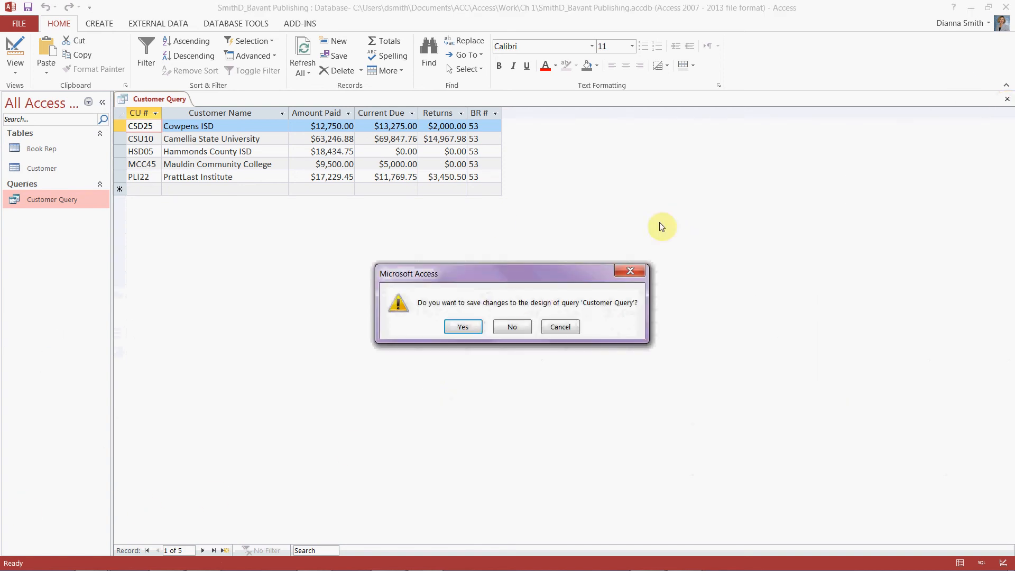
{"action": "left_click", "coordinate": [513, 328]}
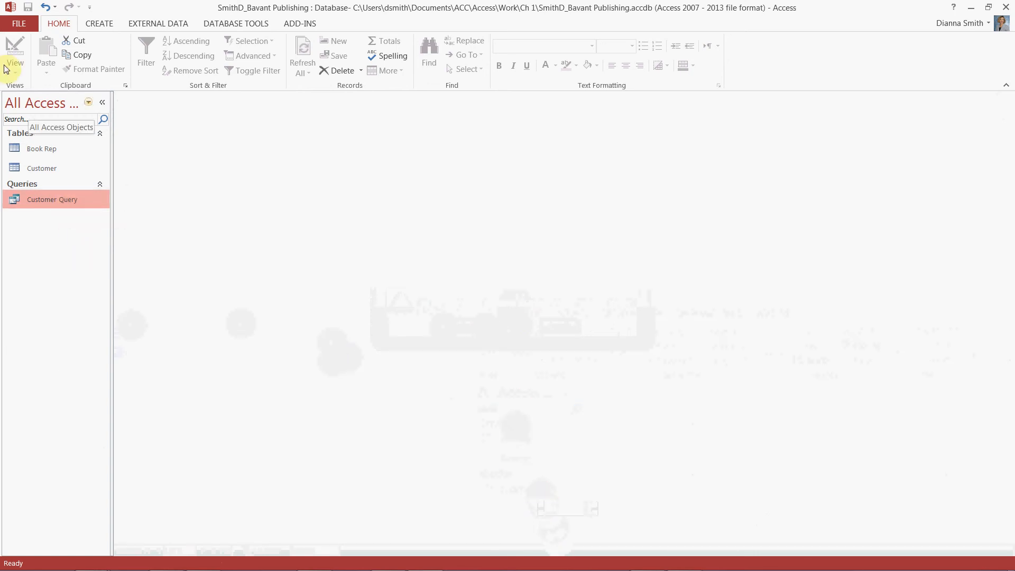
- Print Customer Query with Adobe PDF as the printer, keeping the print range at All
{"action": "left_click", "coordinate": [19, 24]}
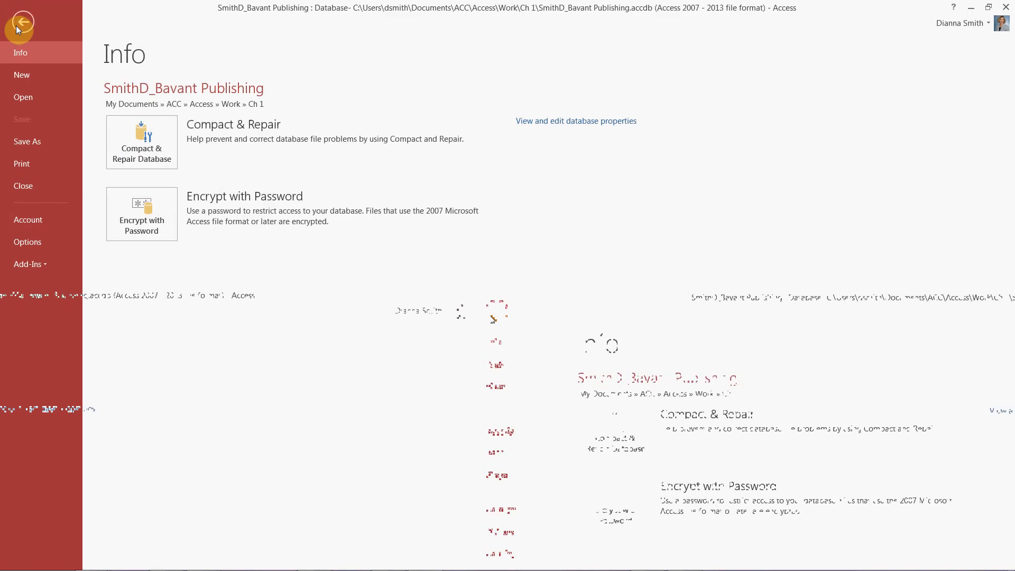
{"action": "left_click", "coordinate": [23, 167]}
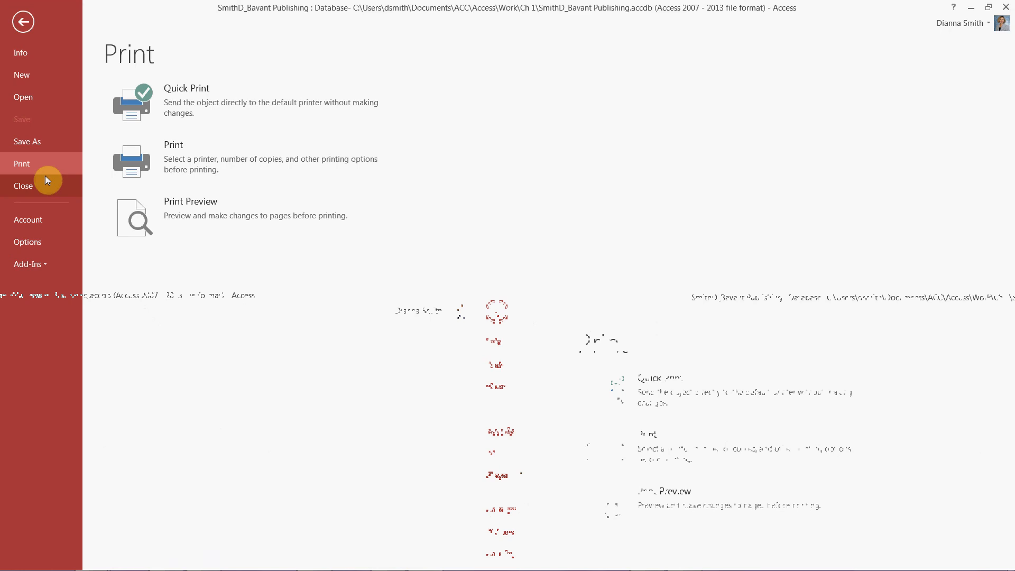
{"action": "left_click", "coordinate": [138, 175]}
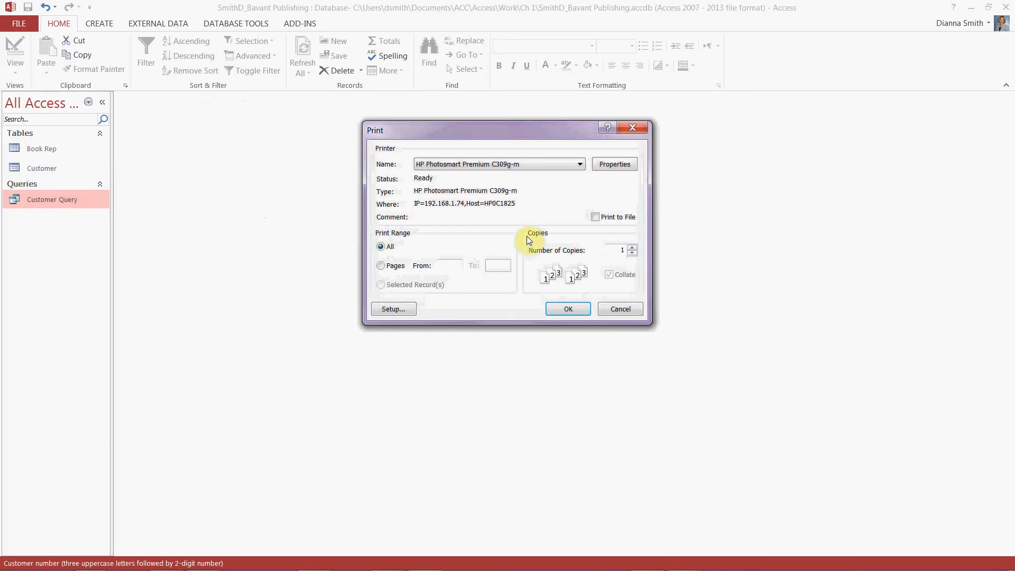
{"action": "left_click", "coordinate": [526, 165]}
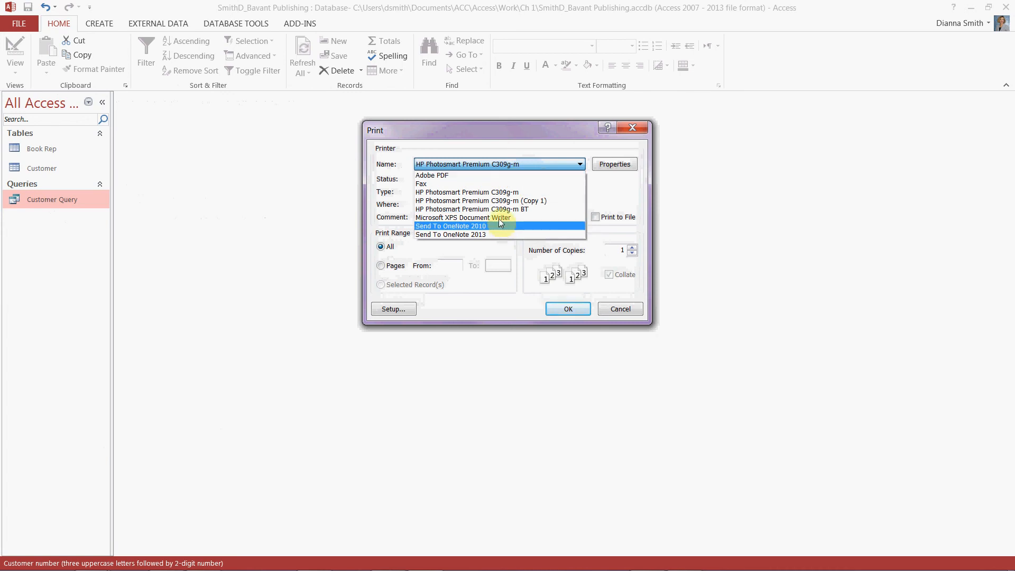
{"action": "left_click", "coordinate": [483, 176]}
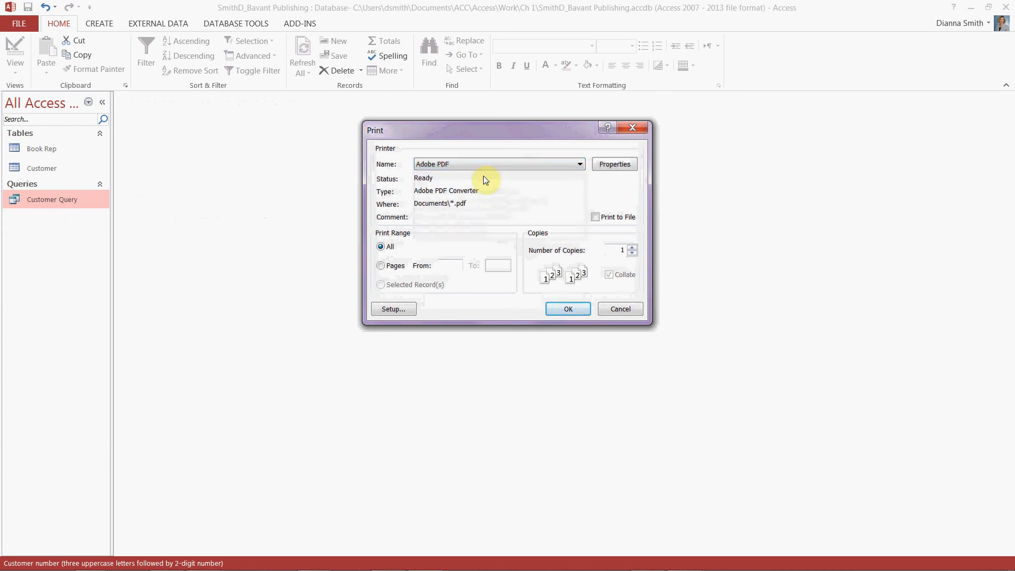
{"action": "left_click", "coordinate": [569, 309]}
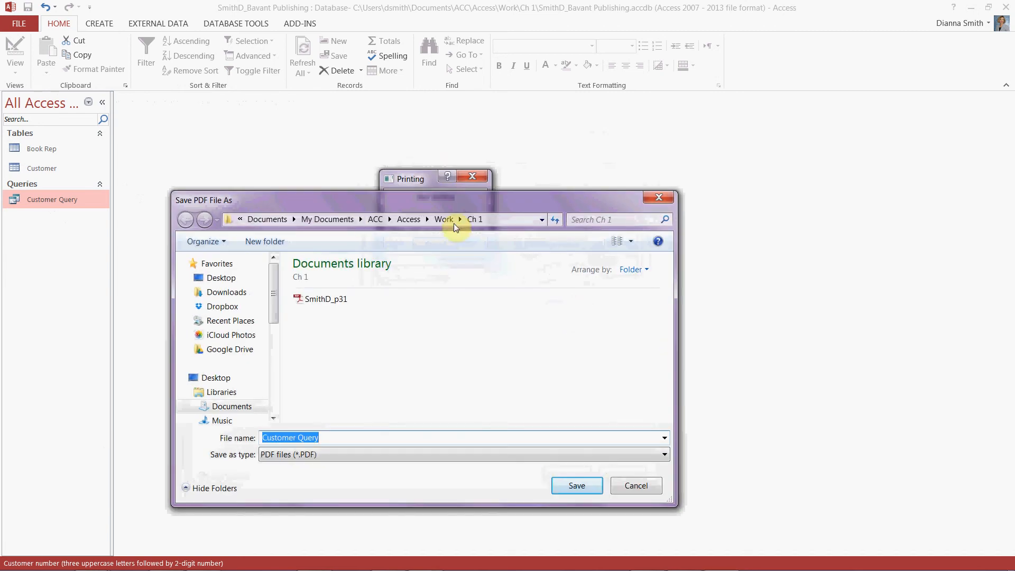
- Save the PDF as SmithD_p45 in the Ch 1 folder and close the PDF that opens
{"action": "left_click_drag", "start_coordinate": [433, 202], "coordinate": [486, 85]}
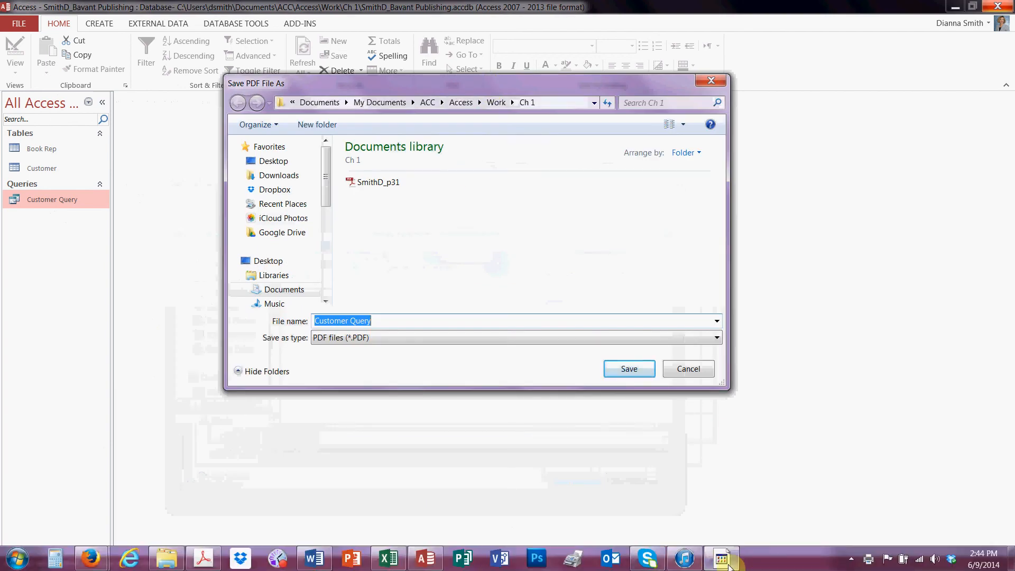
{"action": "mouse_move", "coordinate": [729, 565]}
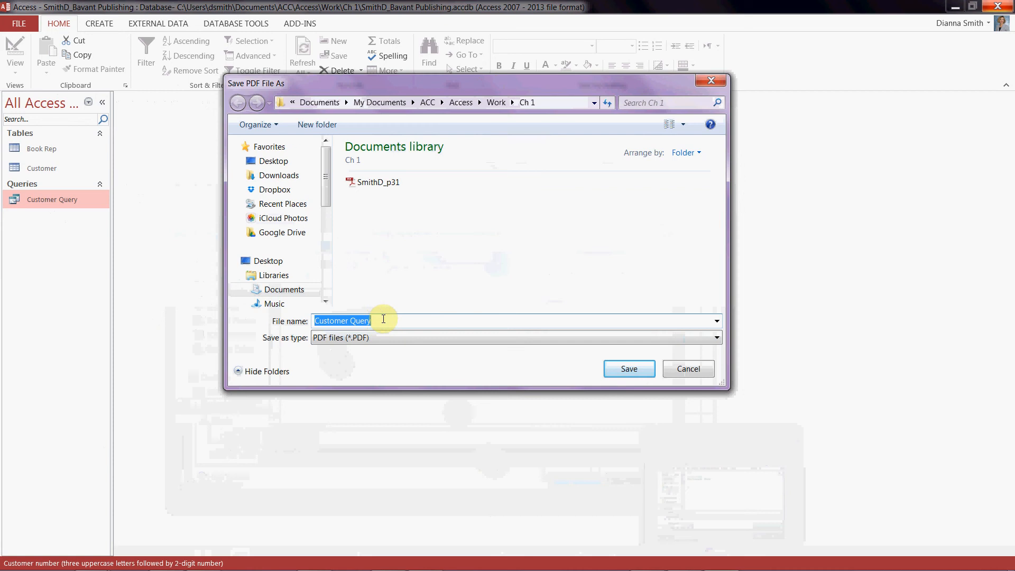
{"action": "type", "text": "S"}
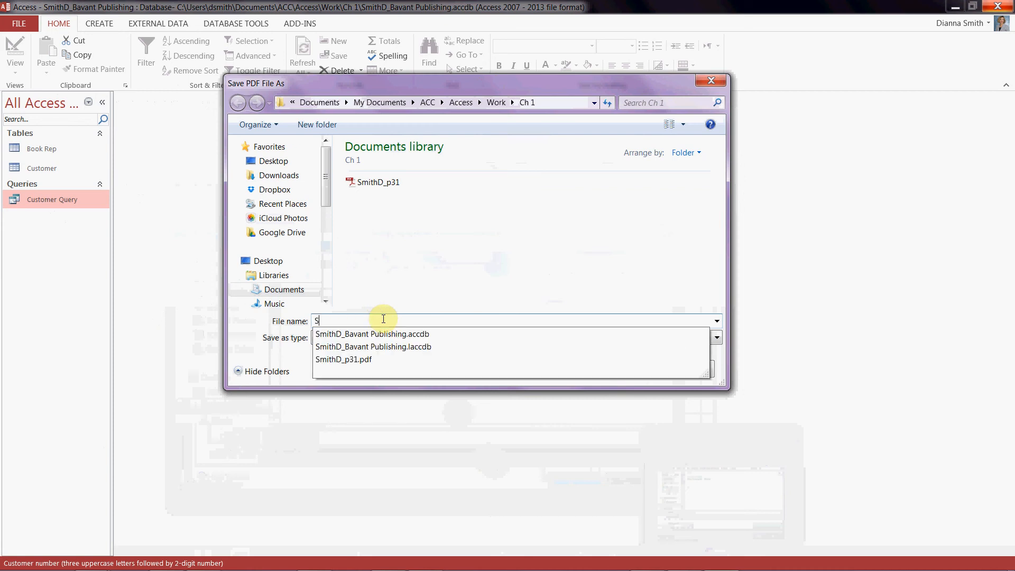
{"action": "type", "text": "mithD"}
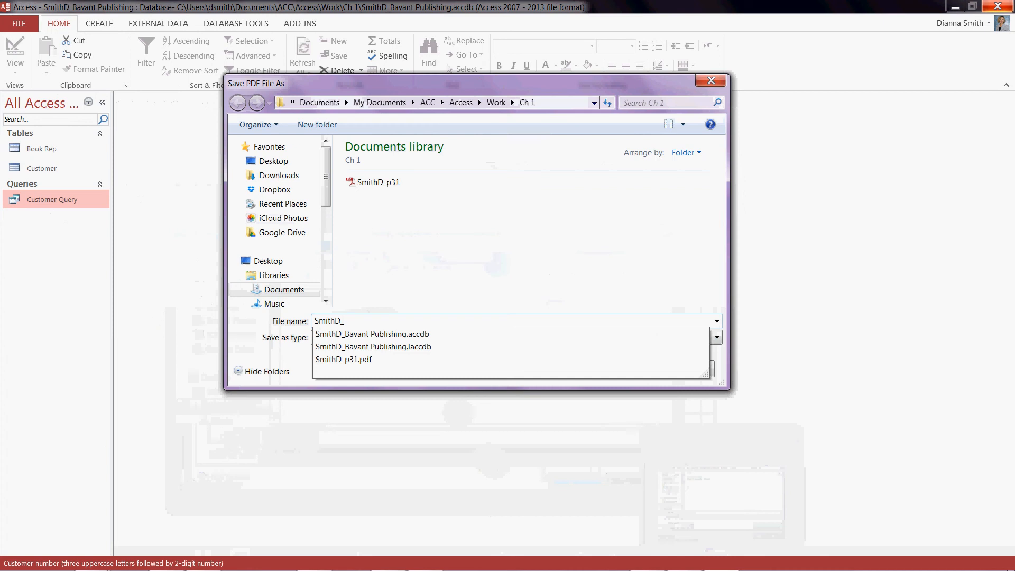
{"action": "type", "text": "_p"}
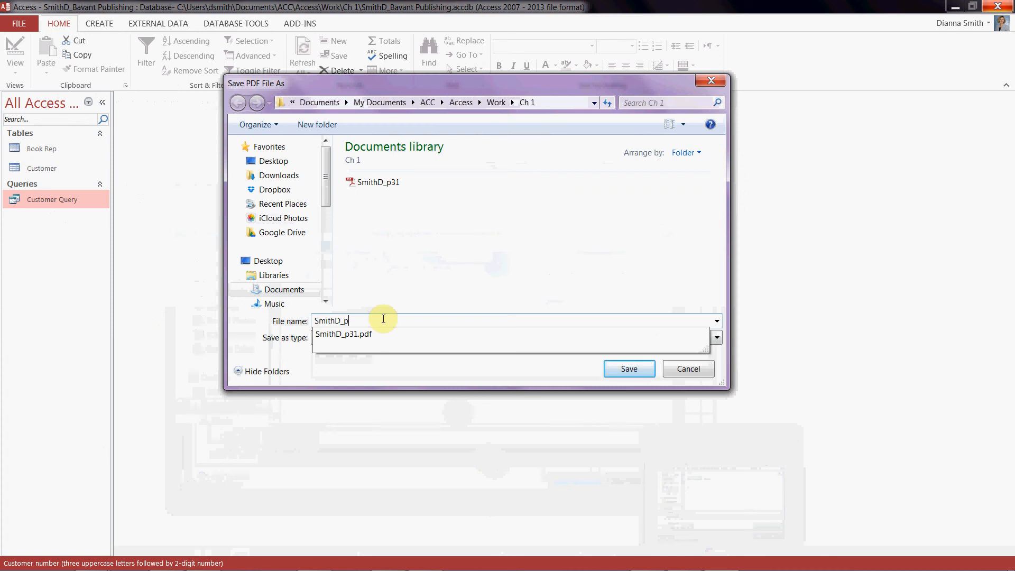
{"action": "type", "text": "45"}
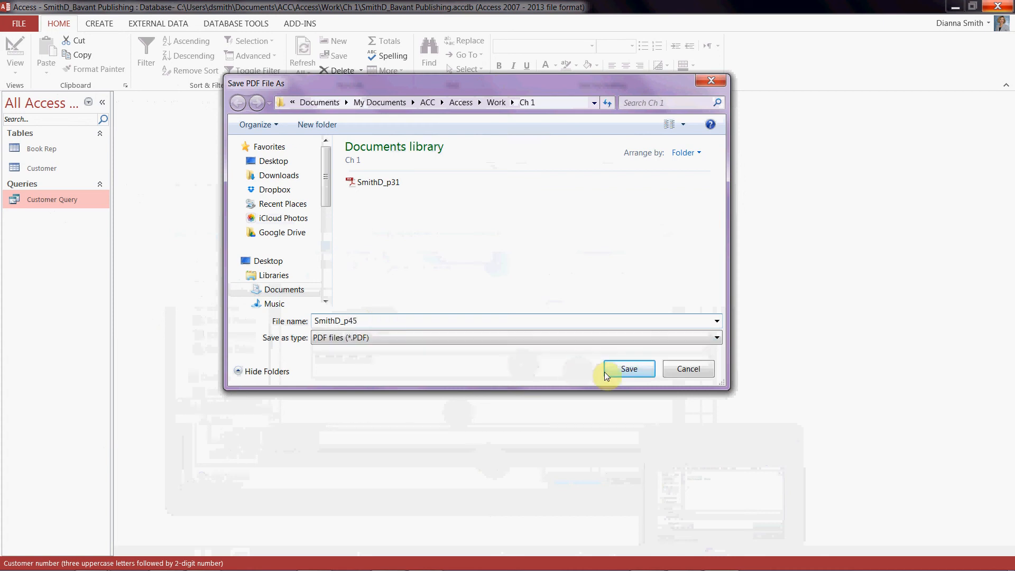
{"action": "left_click", "coordinate": [628, 369]}
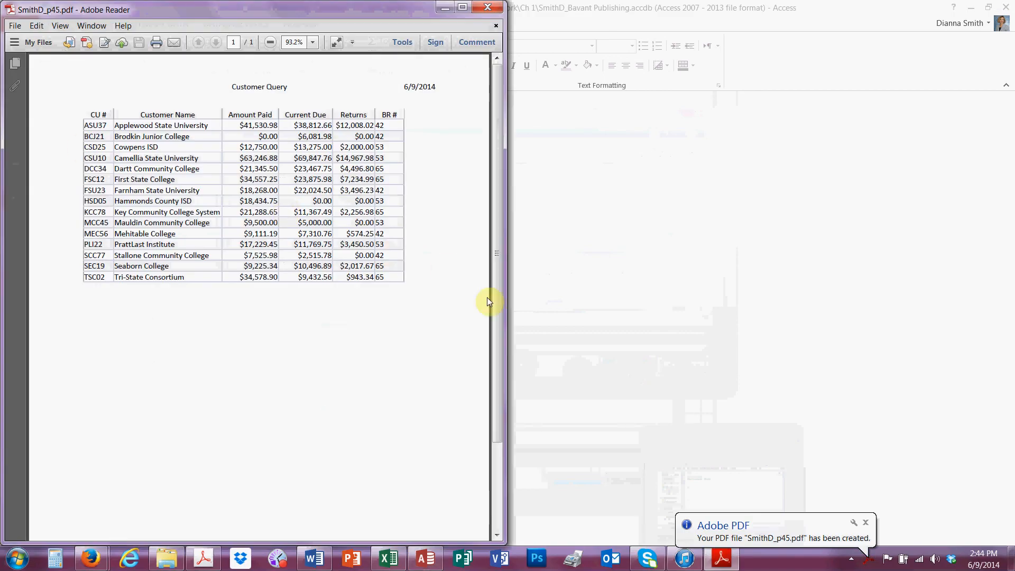
{"action": "left_click", "coordinate": [483, 14]}
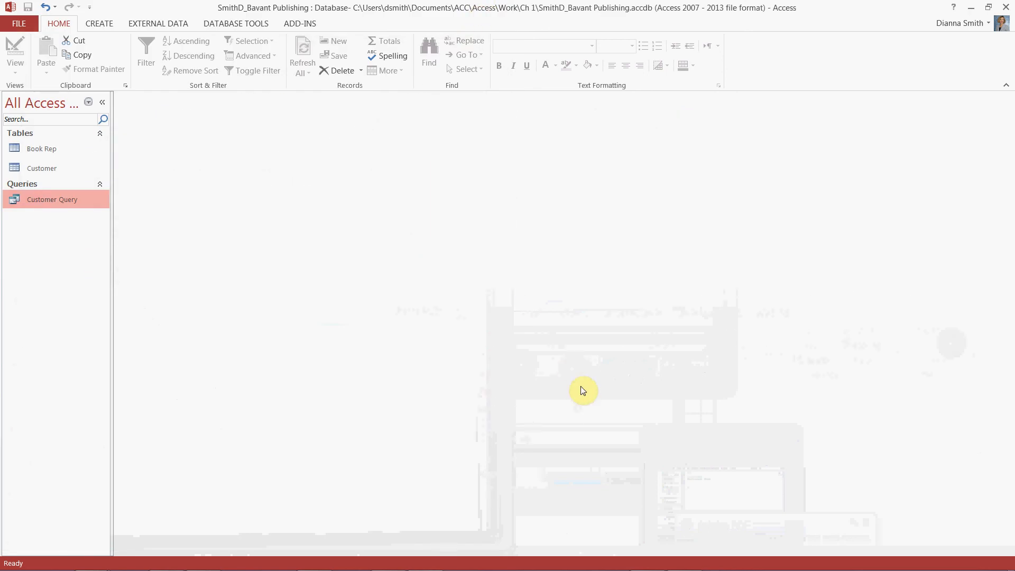
- Create a simple form based on Customer Query and display it in Form View
{"action": "left_click", "coordinate": [29, 206]}
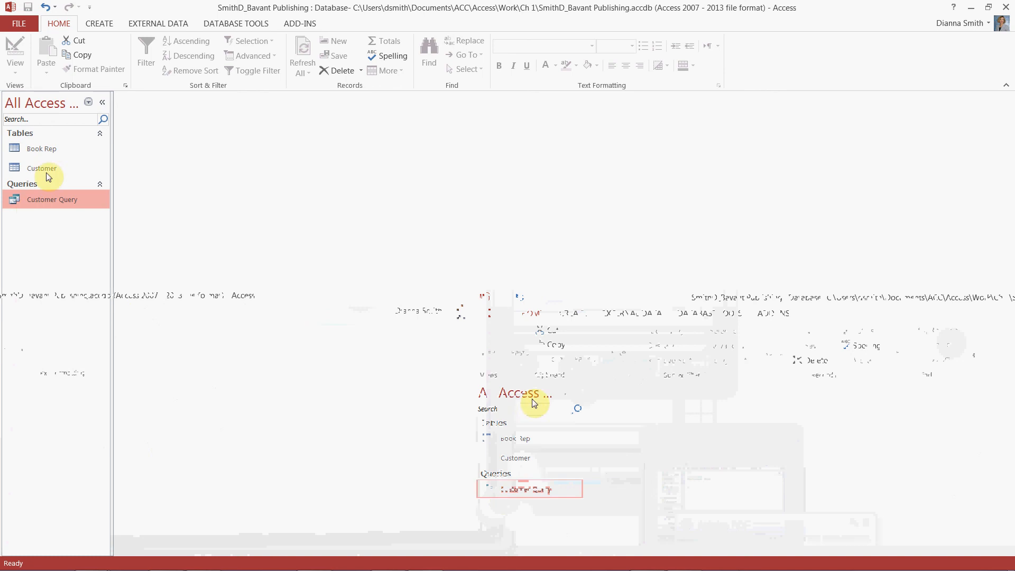
{"action": "left_click", "coordinate": [99, 23]}
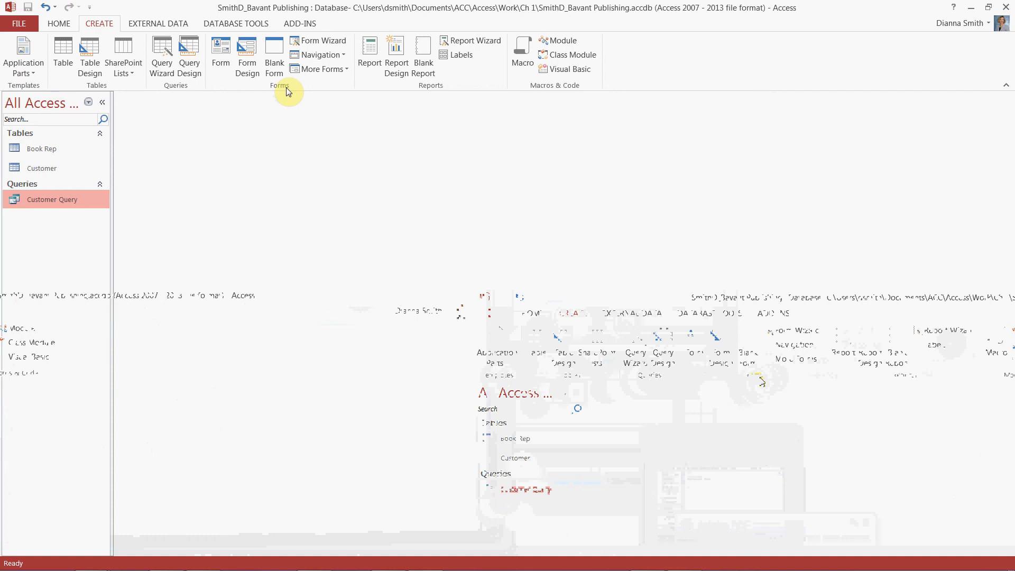
{"action": "left_click", "coordinate": [222, 52]}
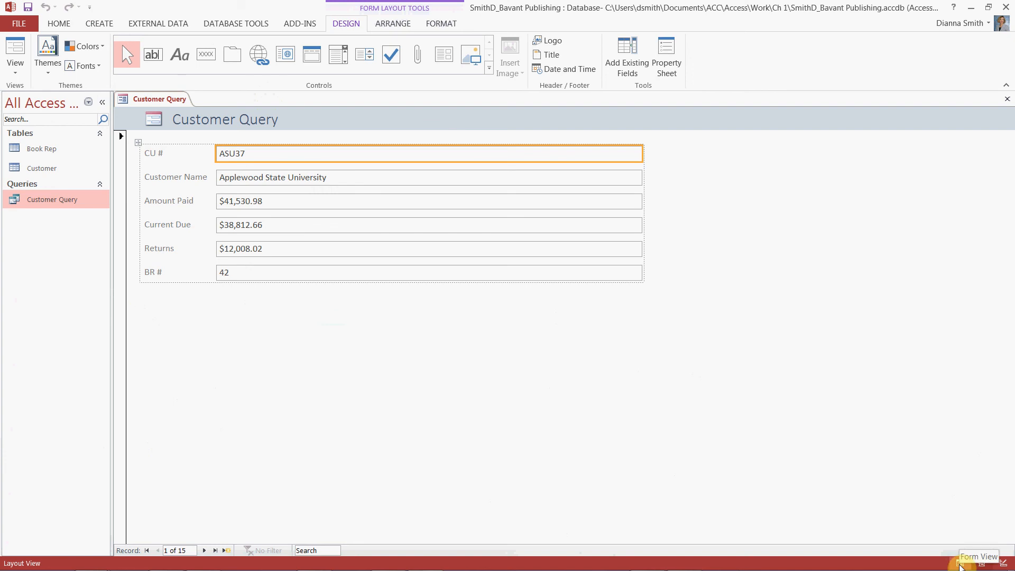
{"action": "left_click", "coordinate": [960, 565]}
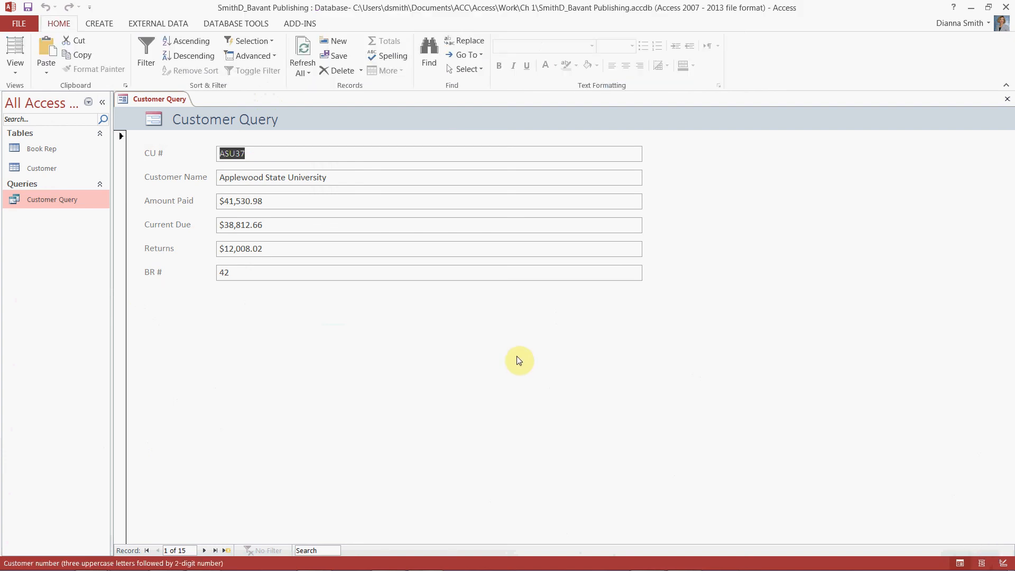
- Page forward through the form's customer records, jump to the last record, and return to the first
{"action": "left_click", "coordinate": [206, 551]}
{"action": "left_click", "coordinate": [206, 551]}
{"action": "left_click", "coordinate": [205, 551]}
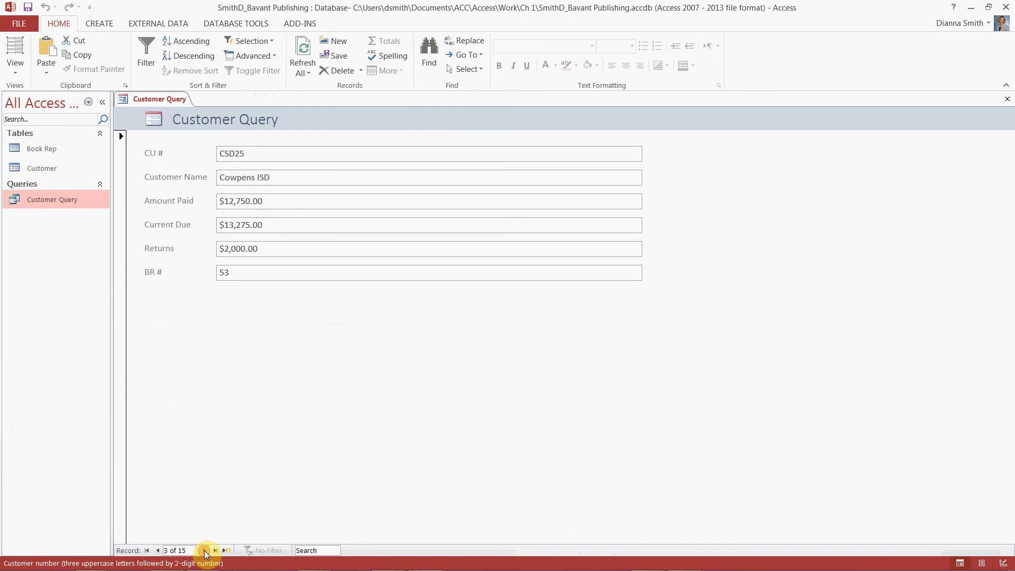
{"action": "left_click", "coordinate": [206, 551]}
{"action": "left_click", "coordinate": [206, 551]}
{"action": "left_click", "coordinate": [205, 551]}
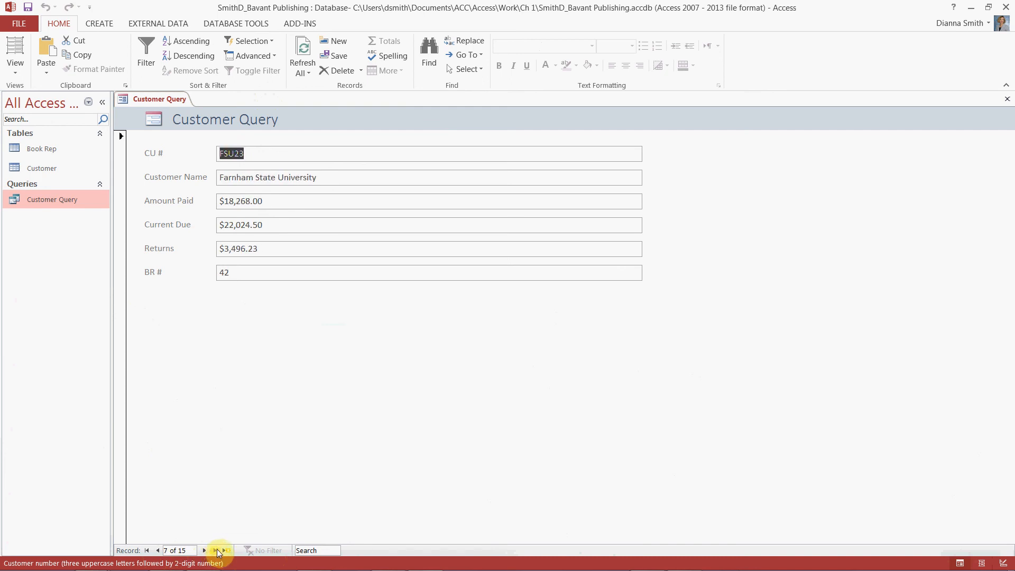
{"action": "left_click", "coordinate": [215, 551]}
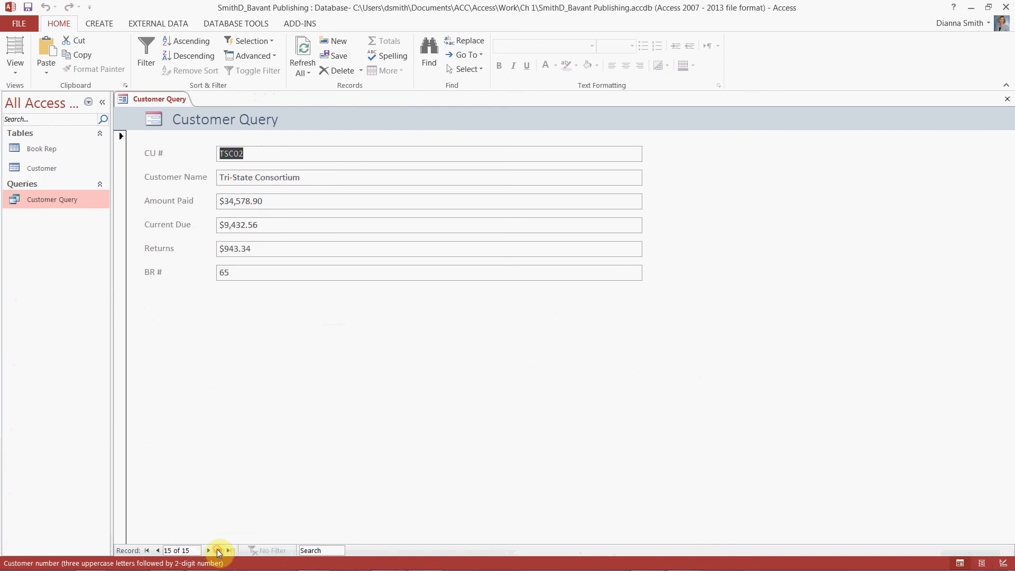
{"action": "left_click", "coordinate": [146, 551]}
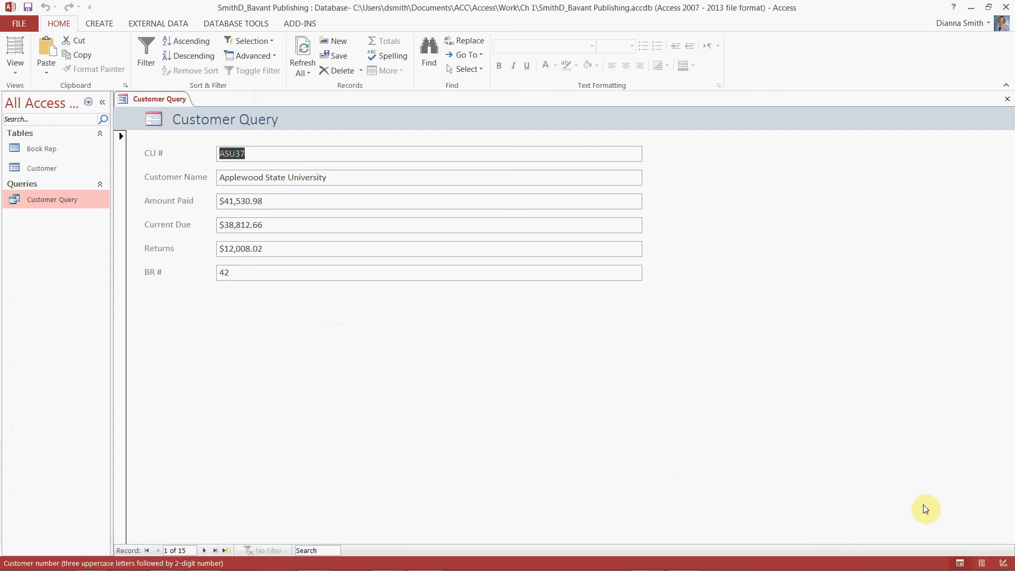
- Look at the form in Layout View, return to Form View and advance to the fourth record
{"action": "left_click", "coordinate": [982, 564]}
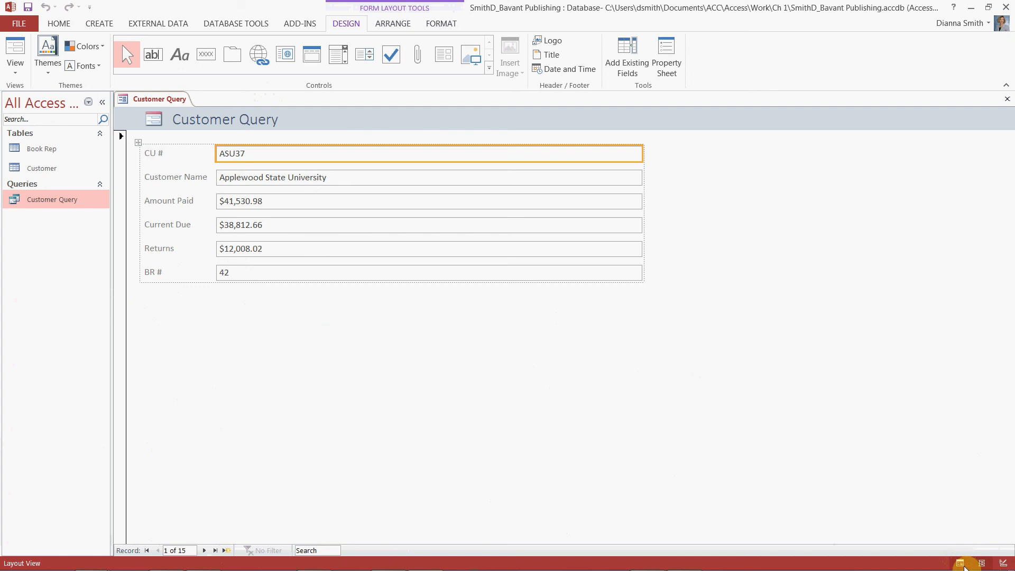
{"action": "left_click", "coordinate": [960, 564]}
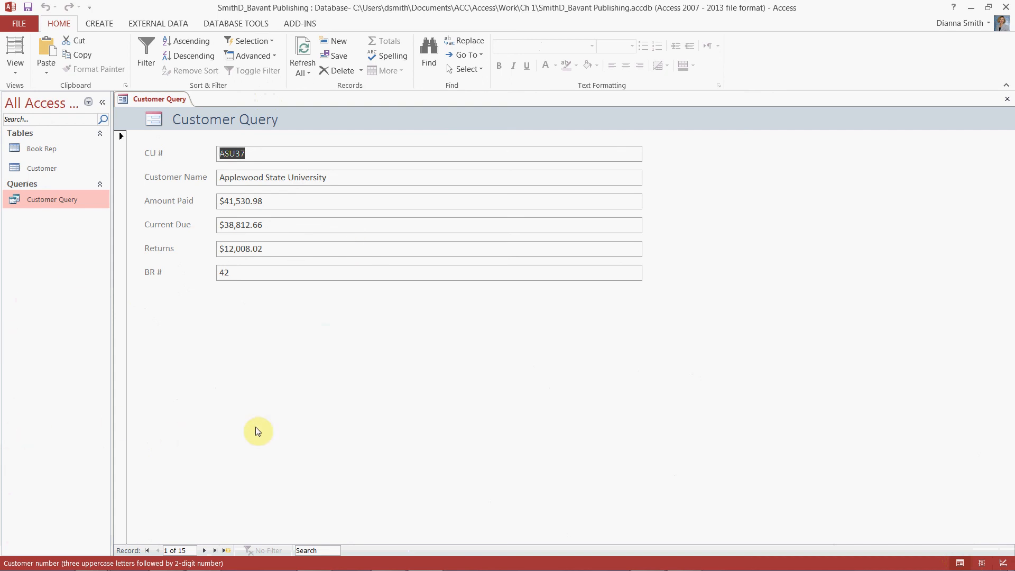
{"action": "left_click", "coordinate": [205, 550]}
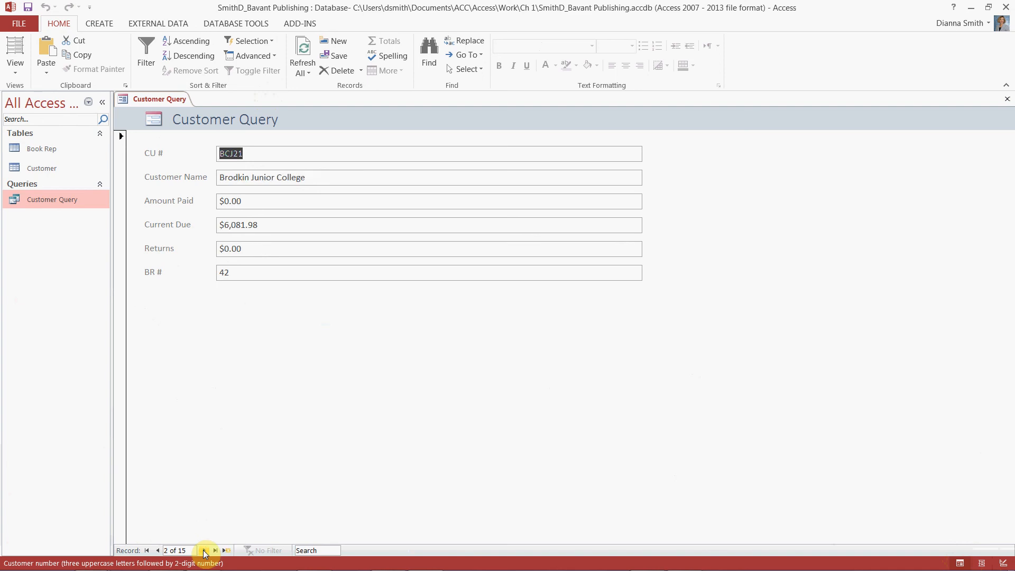
{"action": "left_click", "coordinate": [205, 550]}
{"action": "left_click", "coordinate": [205, 550]}
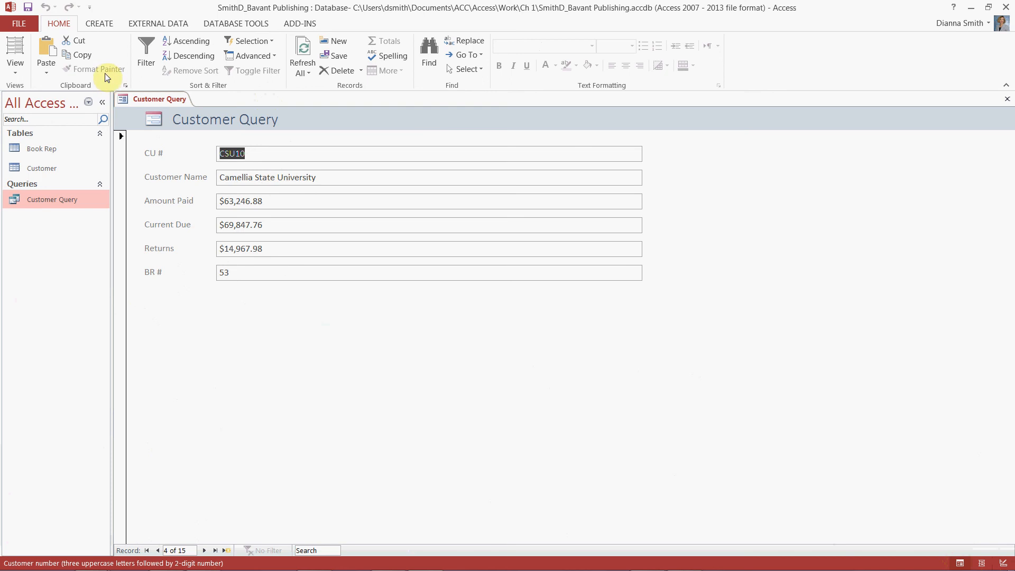
- Save the form as Customer Form and close it
{"action": "left_click", "coordinate": [29, 7]}
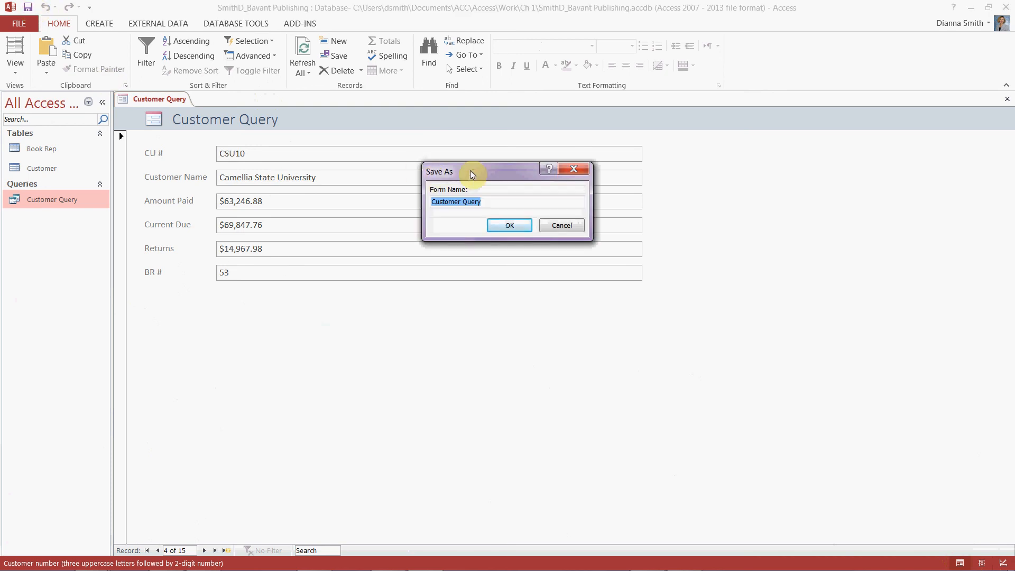
{"action": "left_click", "coordinate": [475, 203]}
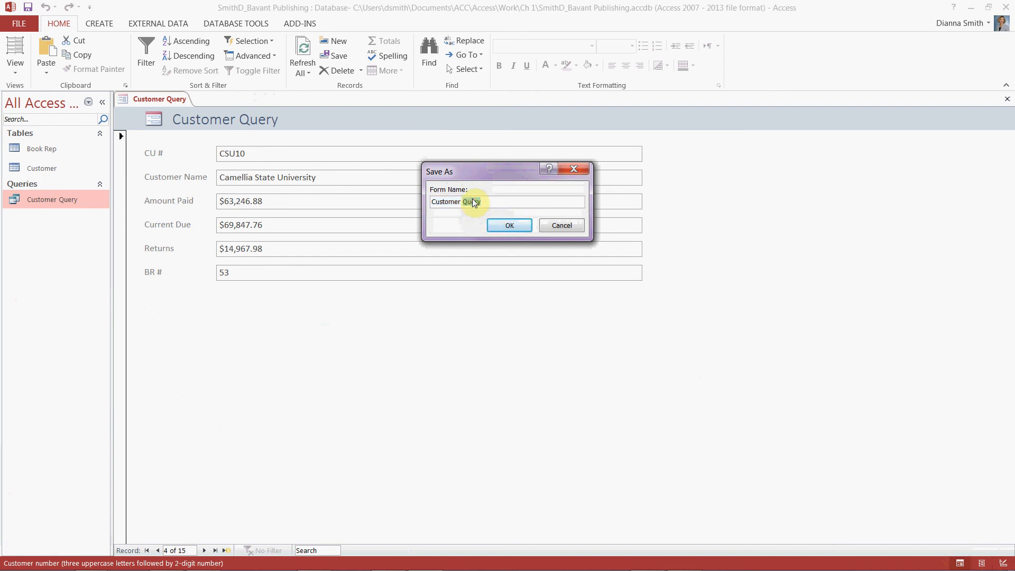
{"action": "type", "text": "Form"}
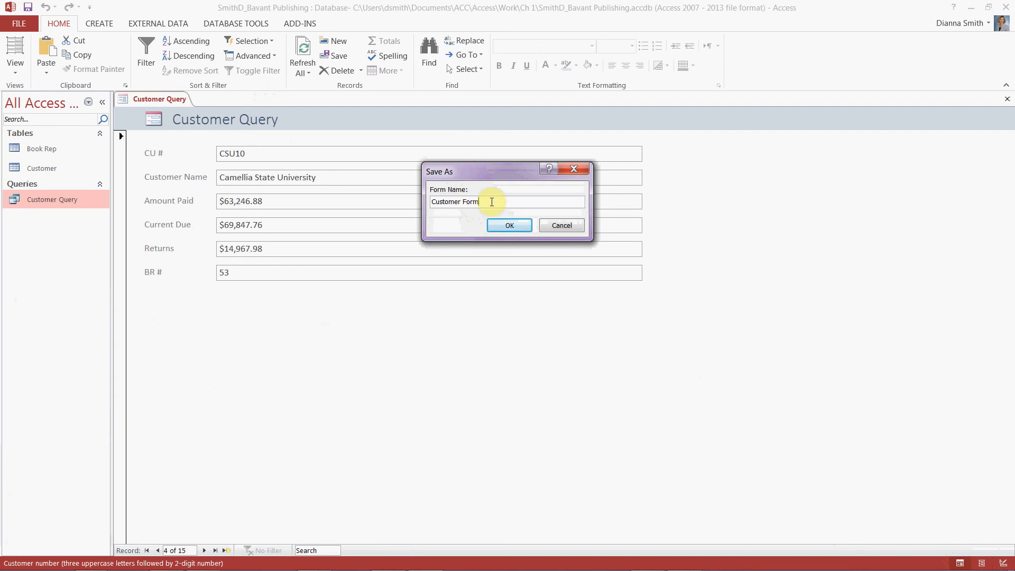
{"action": "left_click", "coordinate": [510, 226]}
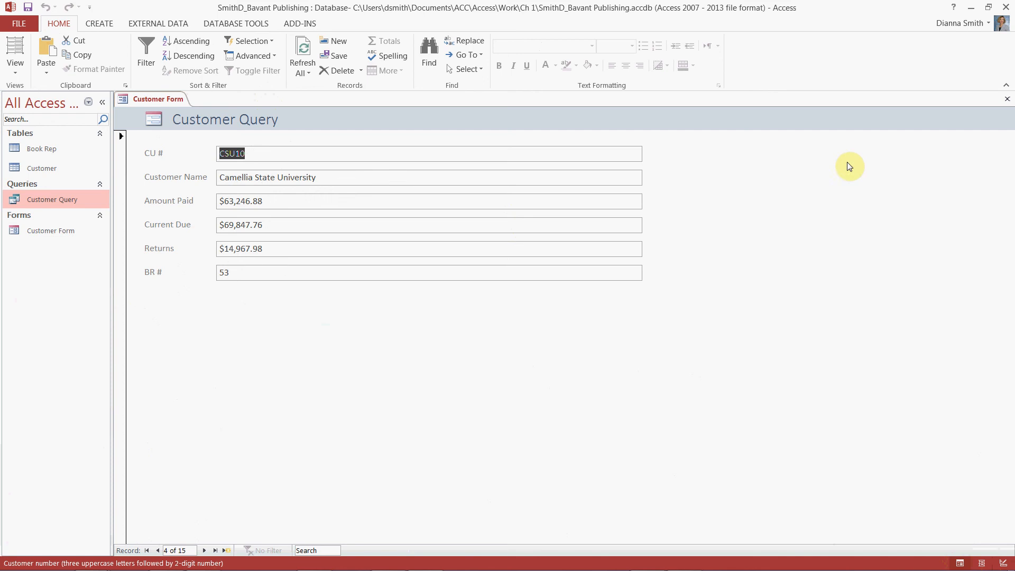
{"action": "left_click", "coordinate": [1007, 99]}
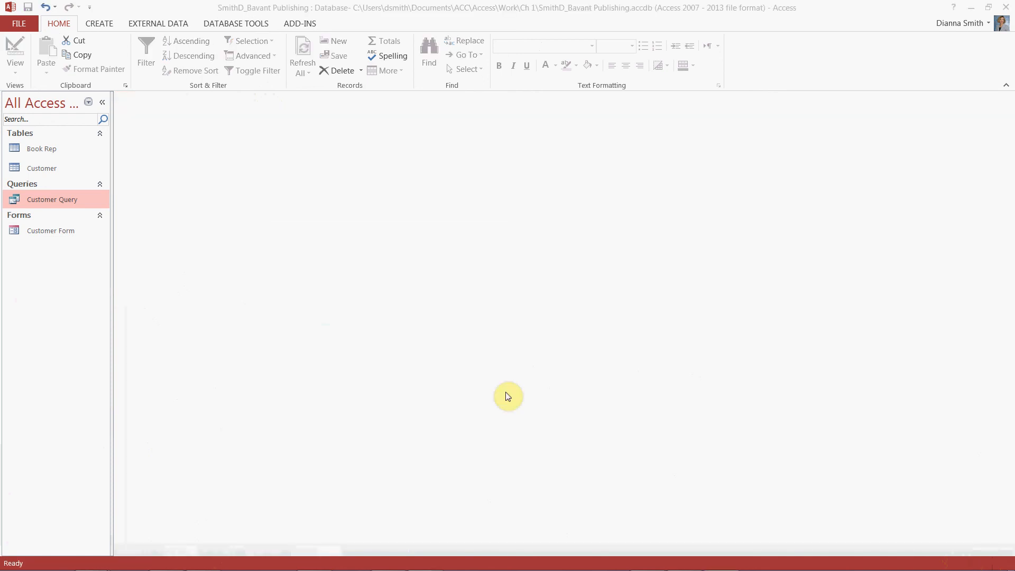